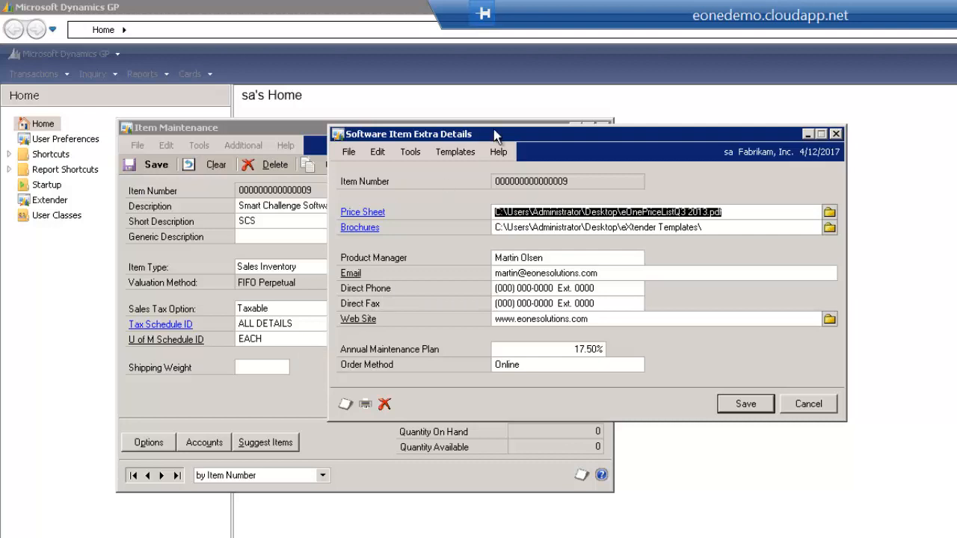
Review the brochures, product manager, email, annual maintenance plan and order method fields in the item's extra details.
click(701, 230)
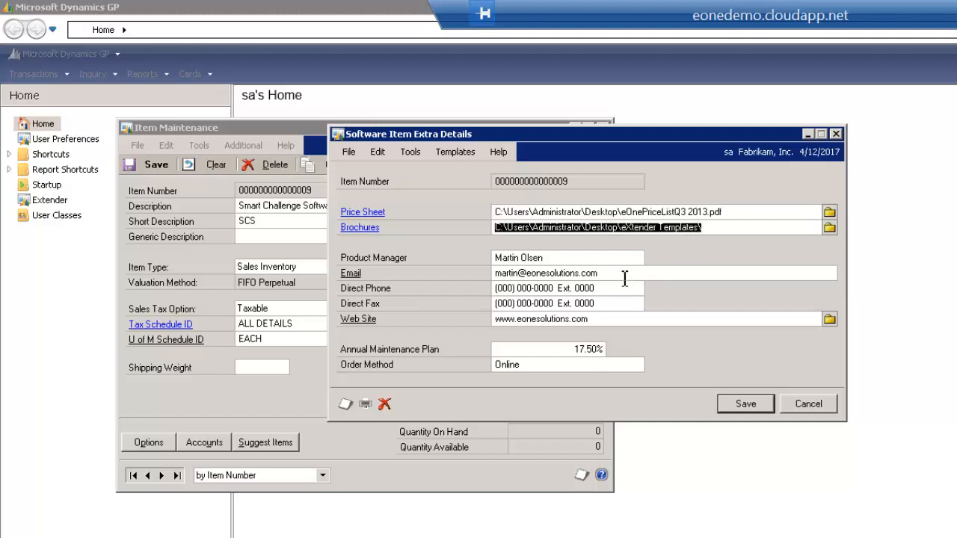
click(559, 261)
click(574, 276)
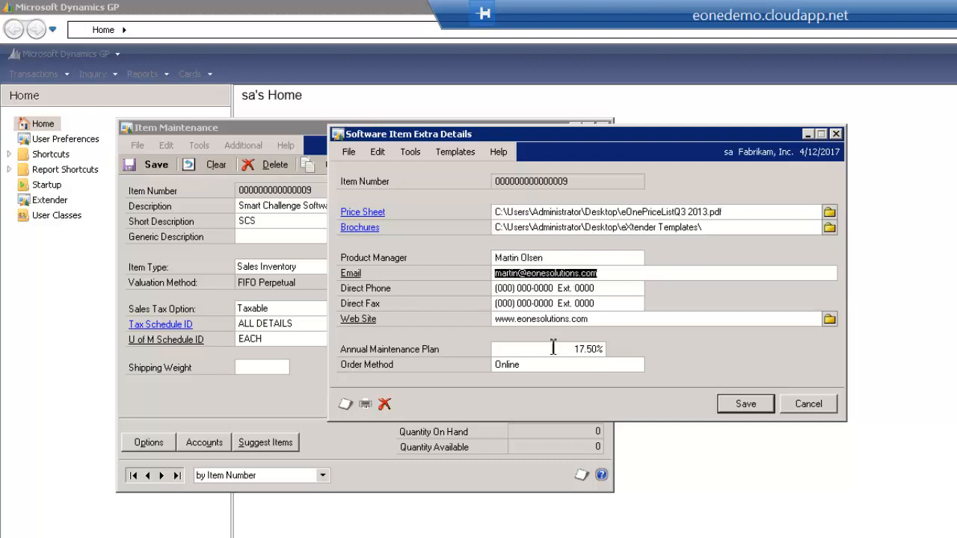
click(524, 351)
click(538, 370)
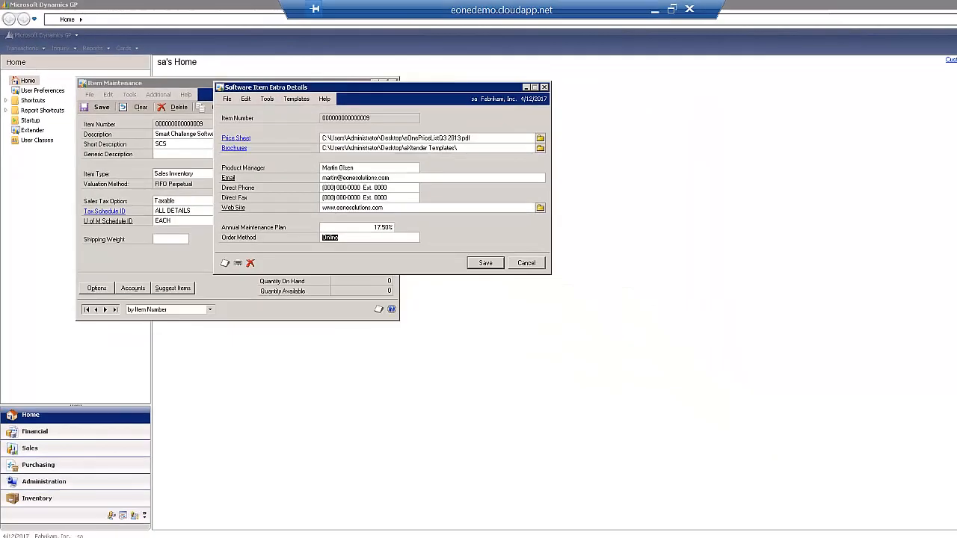
Open the ITEM_EXTRAS_TMP window definition from the Software Template solution in Extender and arrange it beside the Software Item Extra Details window.
click(153, 537)
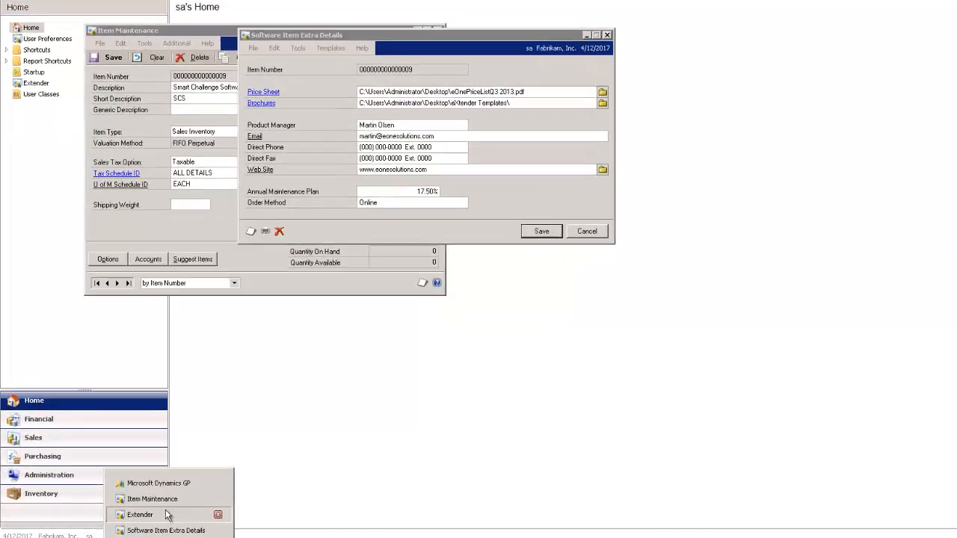
click(149, 516)
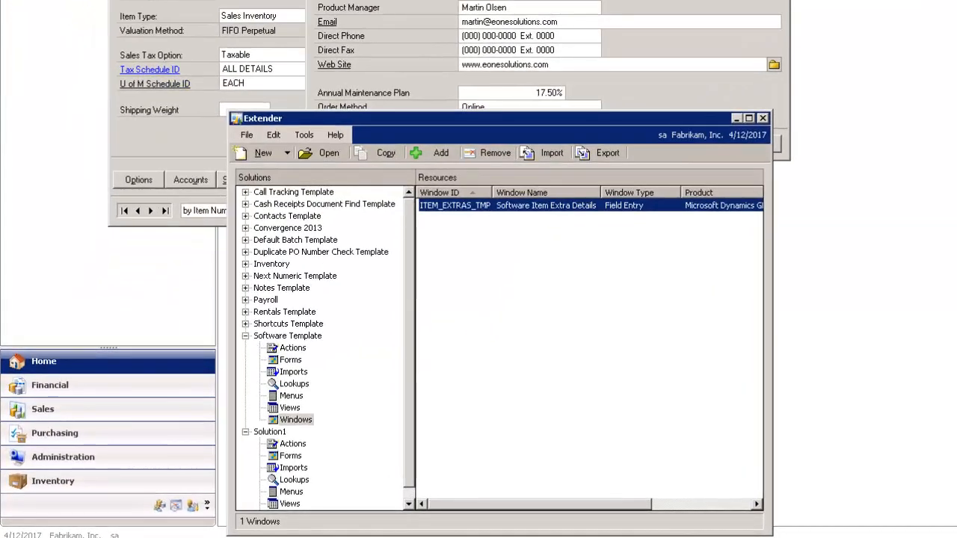
click(296, 419)
click(480, 208)
double_click(480, 270)
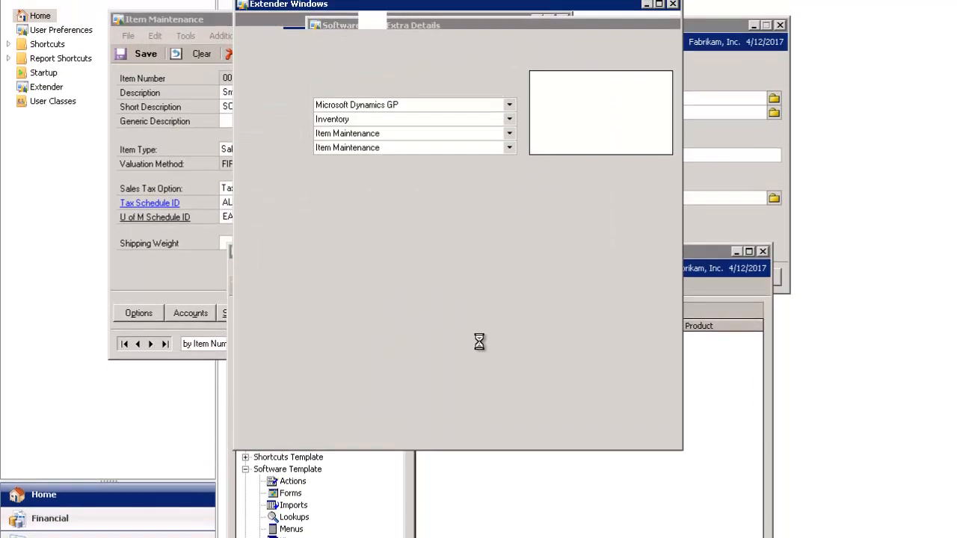
drag(428, 23, 203, 21)
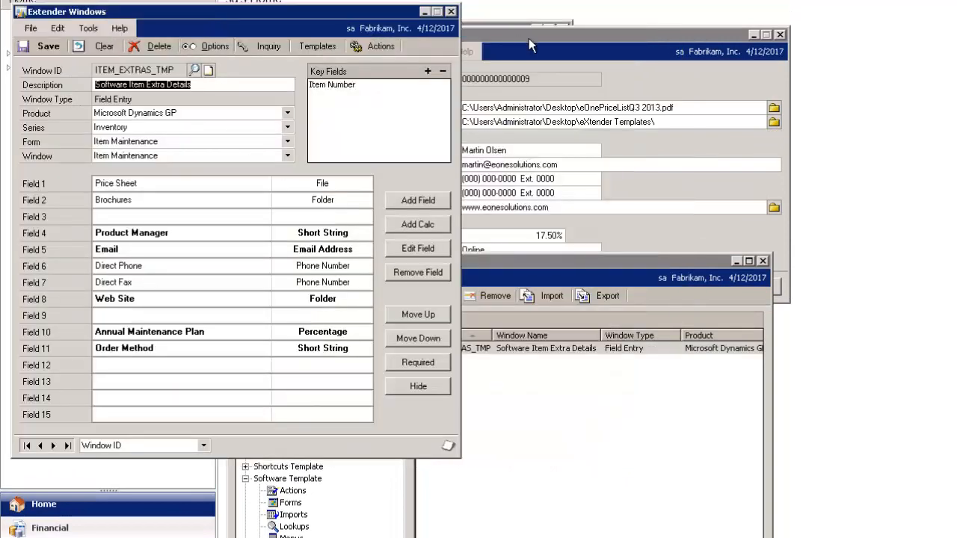
drag(529, 36, 684, 38)
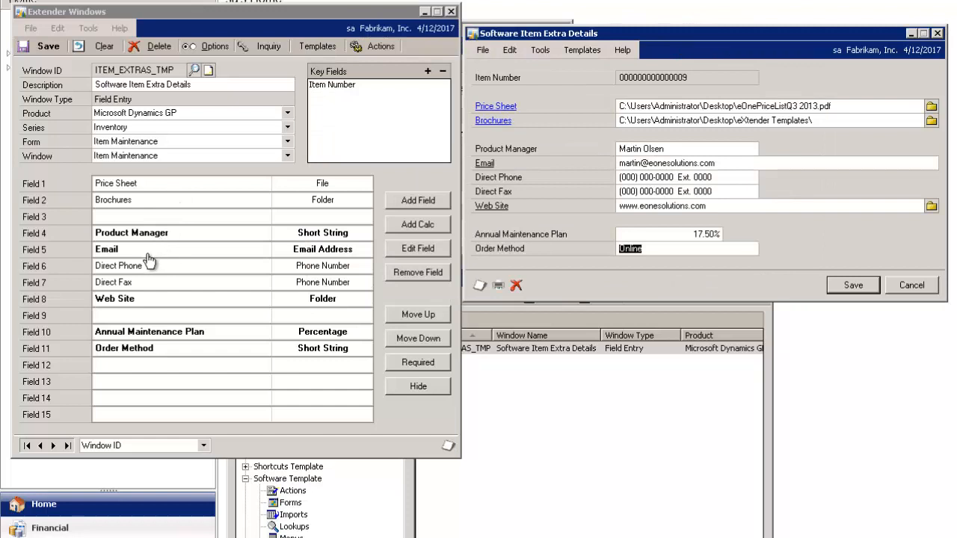
Start a new field in the empty Field 12 row with the prompt "target Martet" and the field type List.
click(125, 368)
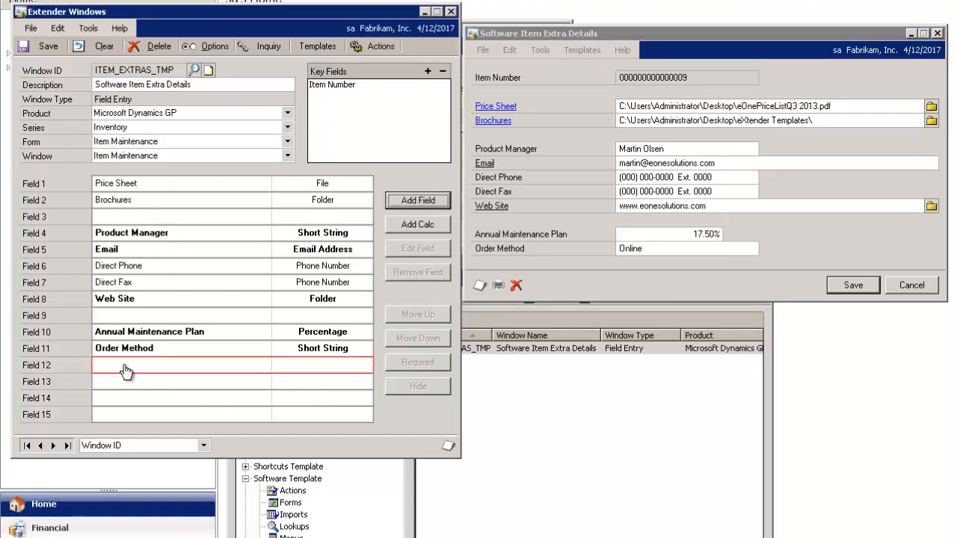
click(418, 202)
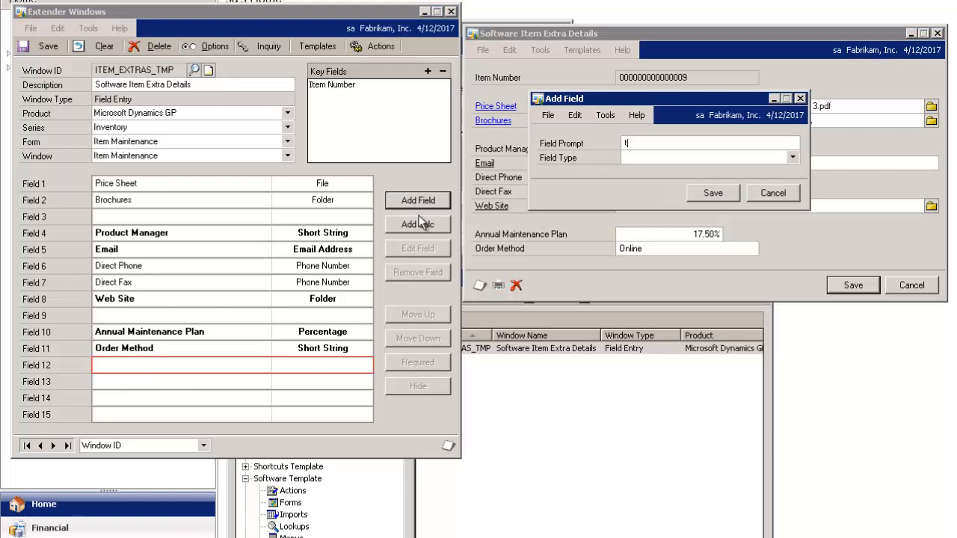
text(target Martet)
key(Tab)
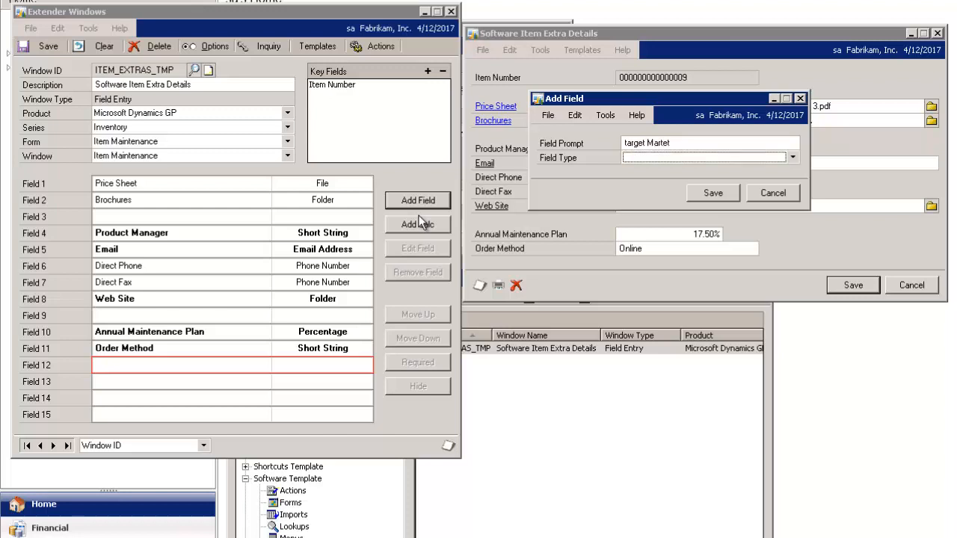
click(795, 159)
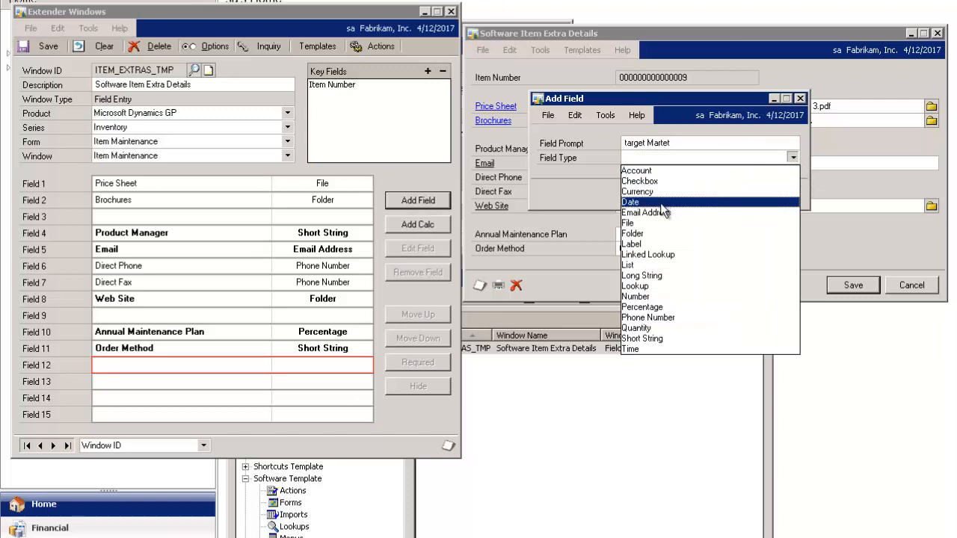
click(649, 265)
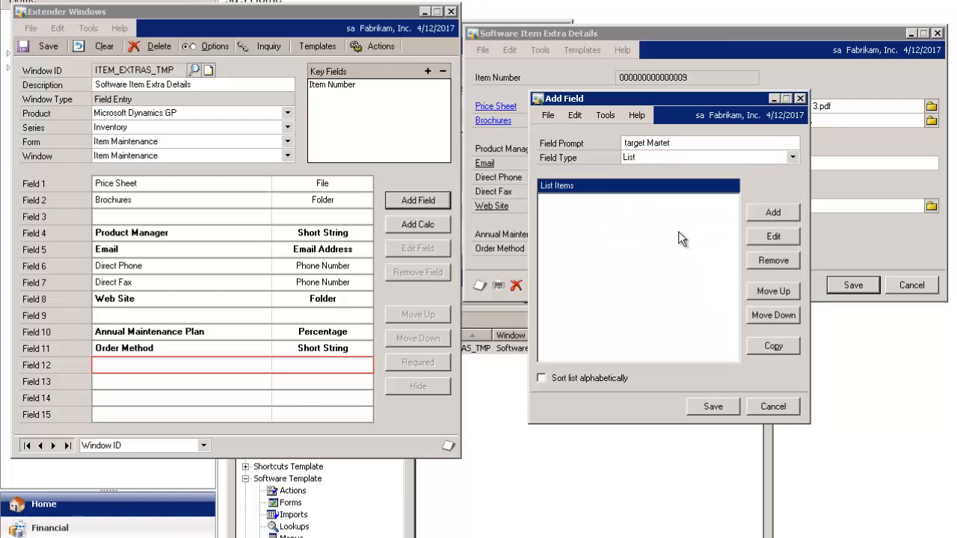
Add the list items SMB, Govt, Consumer and Enterprise to the list field and save the field.
click(759, 218)
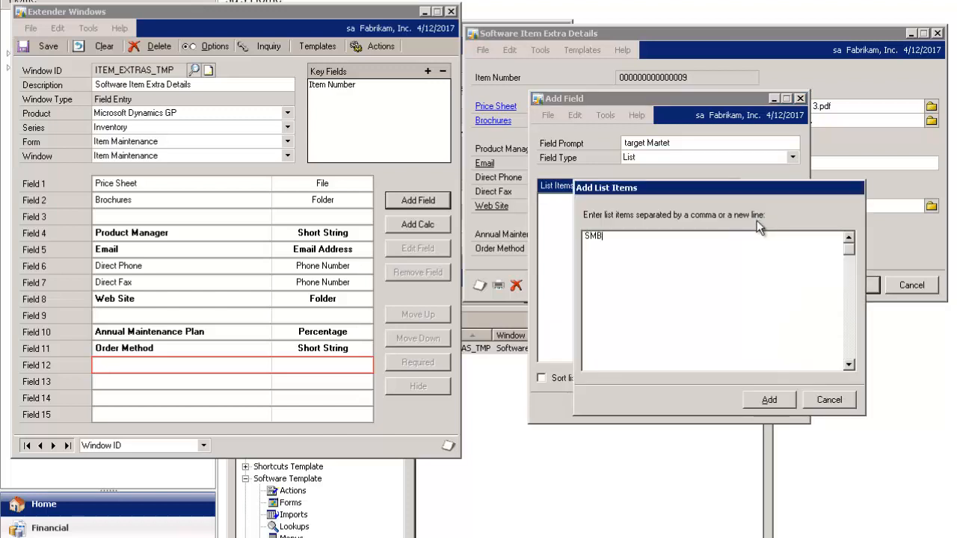
text(SMB, Govt, Consumer, Enterprise)
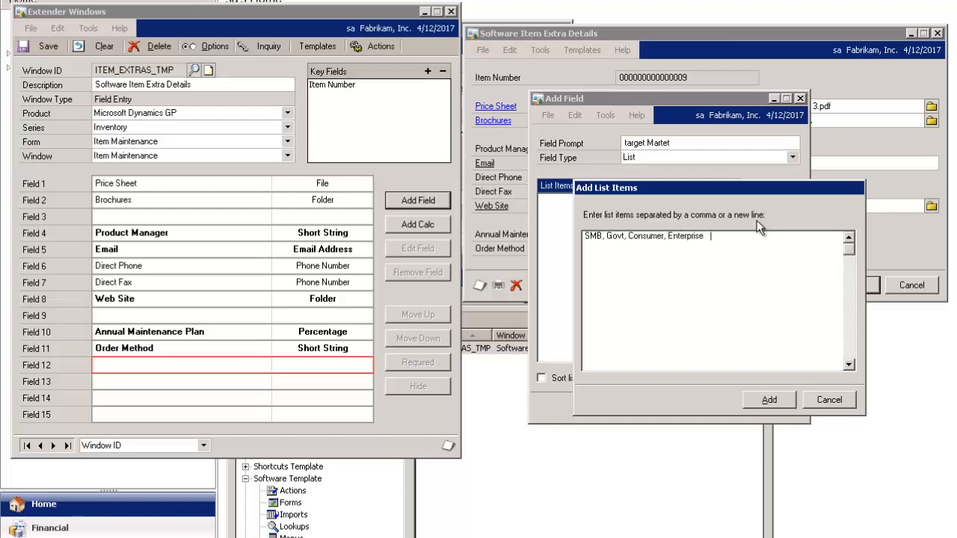
click(770, 398)
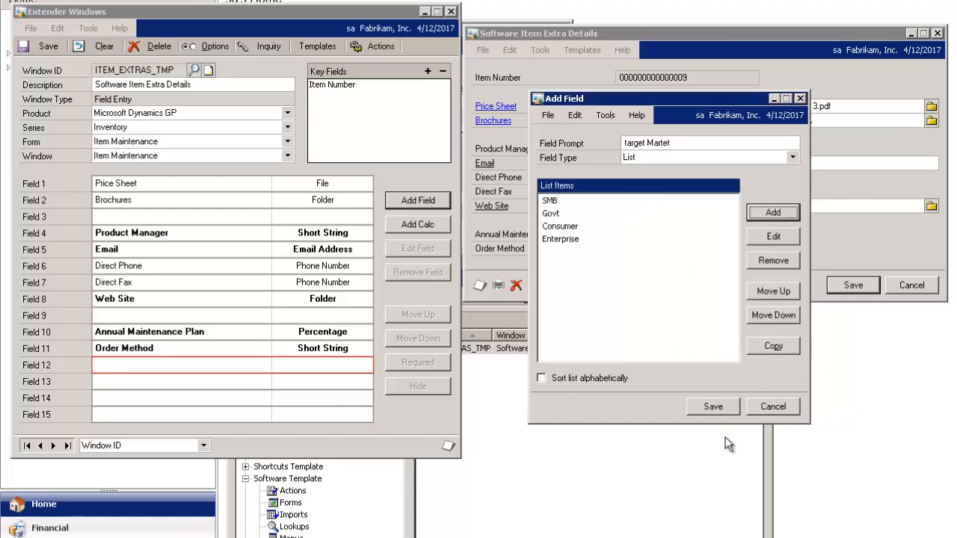
click(707, 408)
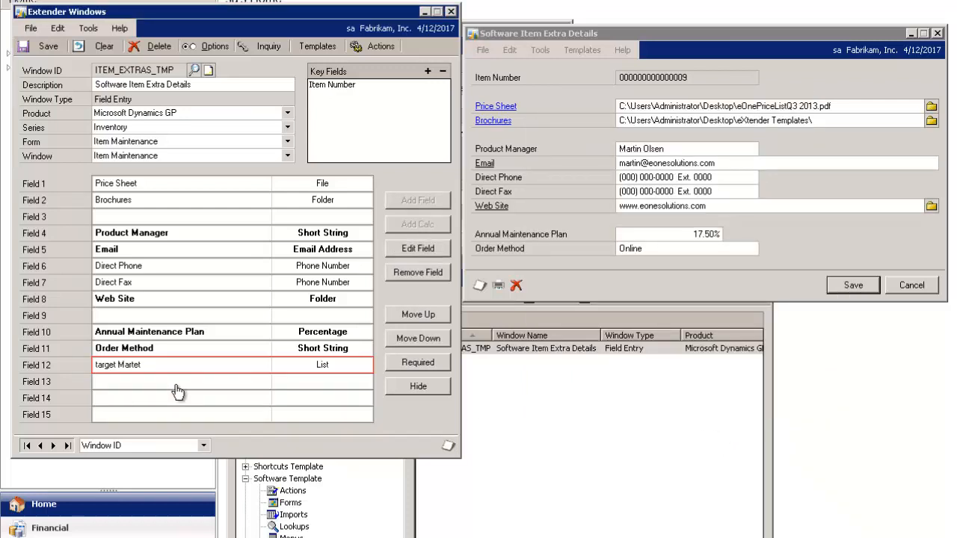
Add a Field 13 with the prompt "Guru", the field type Lookup and the Employee lookup, and save it.
double_click(178, 383)
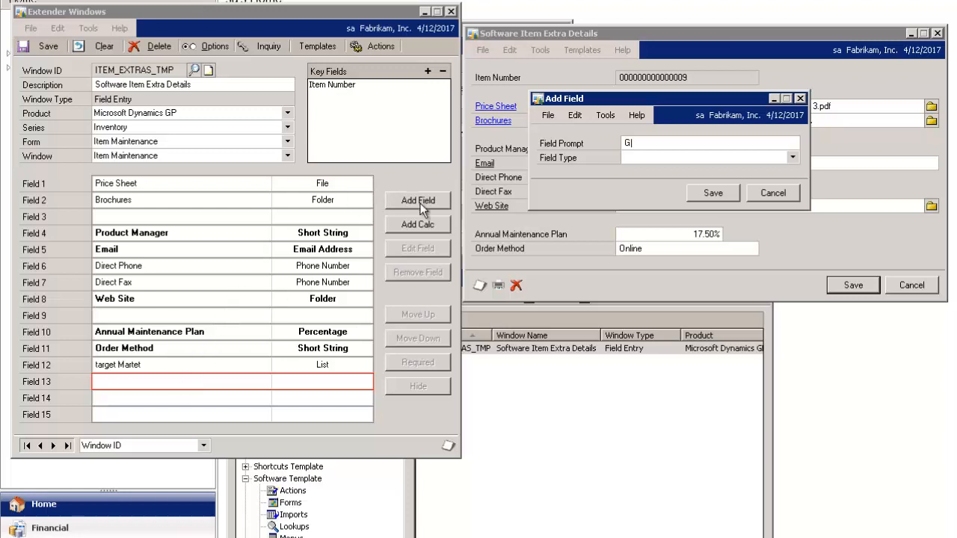
text(Guru)
key(Tab)
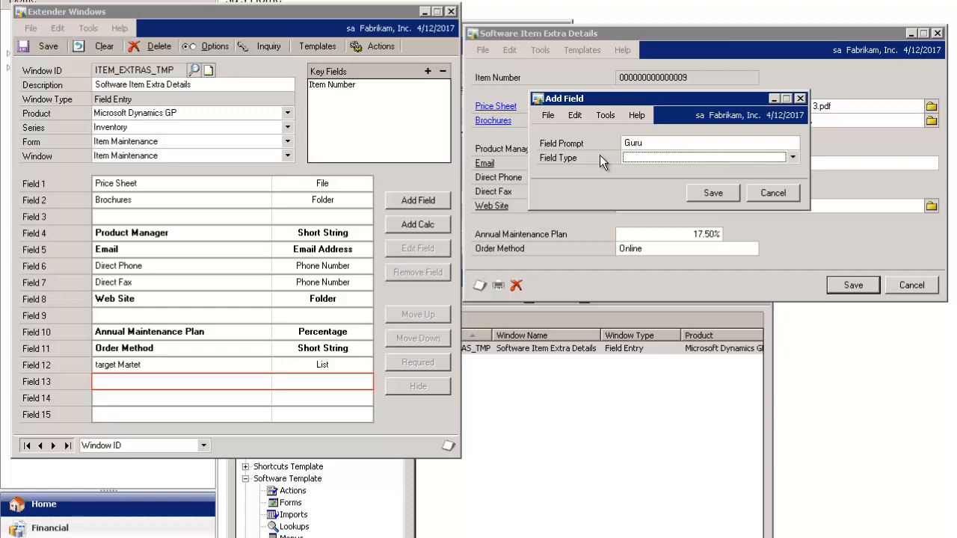
key(l)
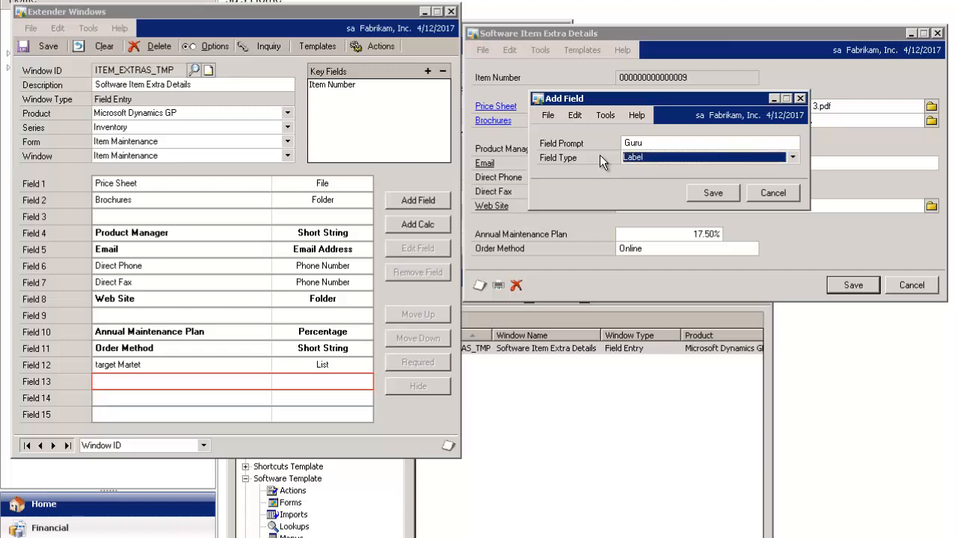
click(794, 158)
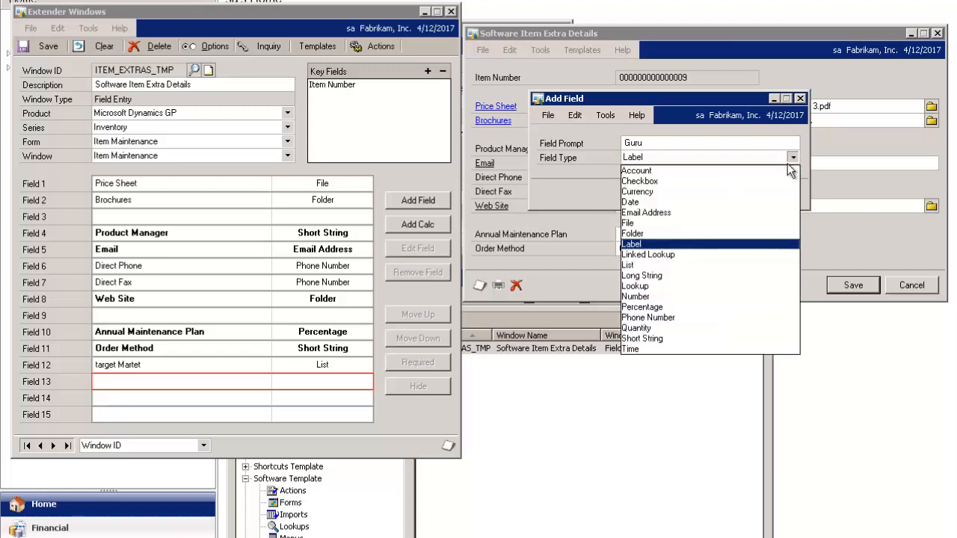
click(662, 285)
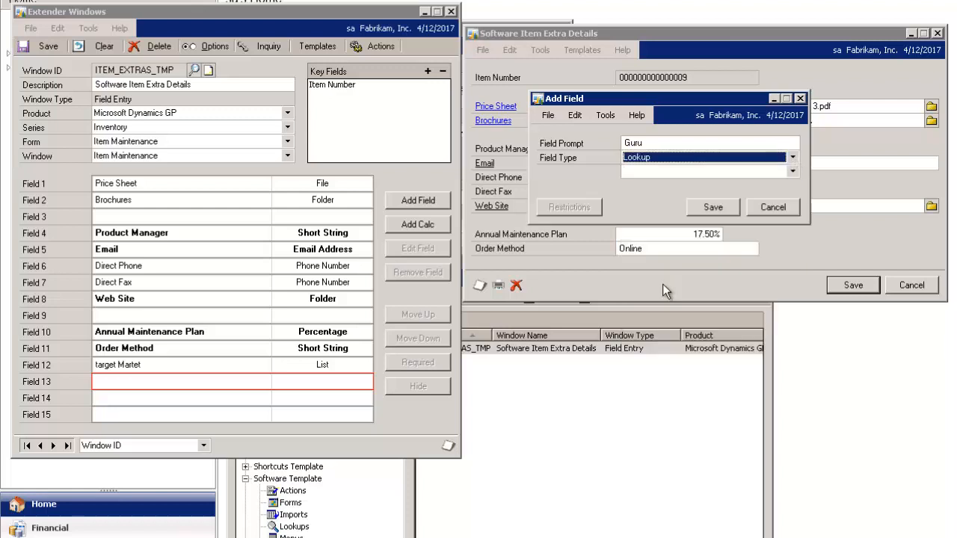
click(730, 174)
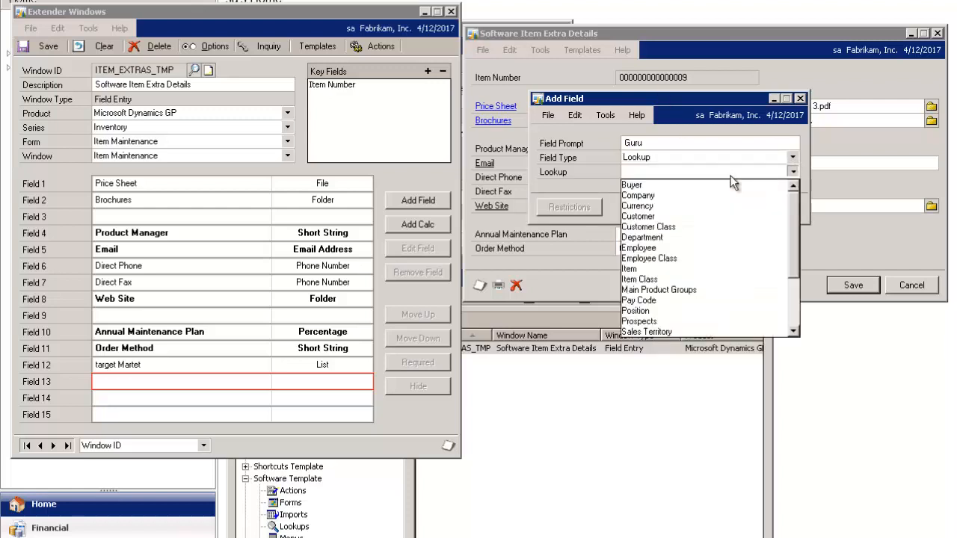
click(680, 250)
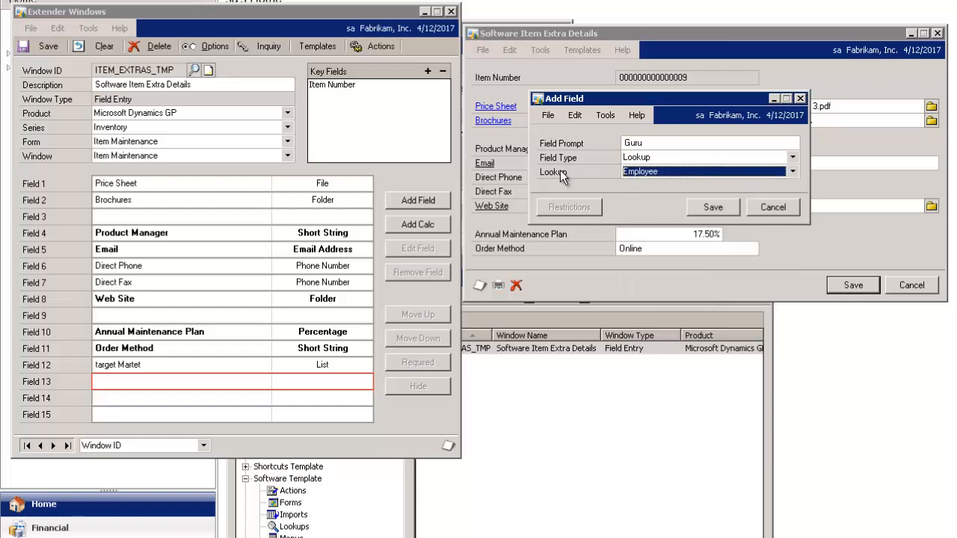
click(713, 207)
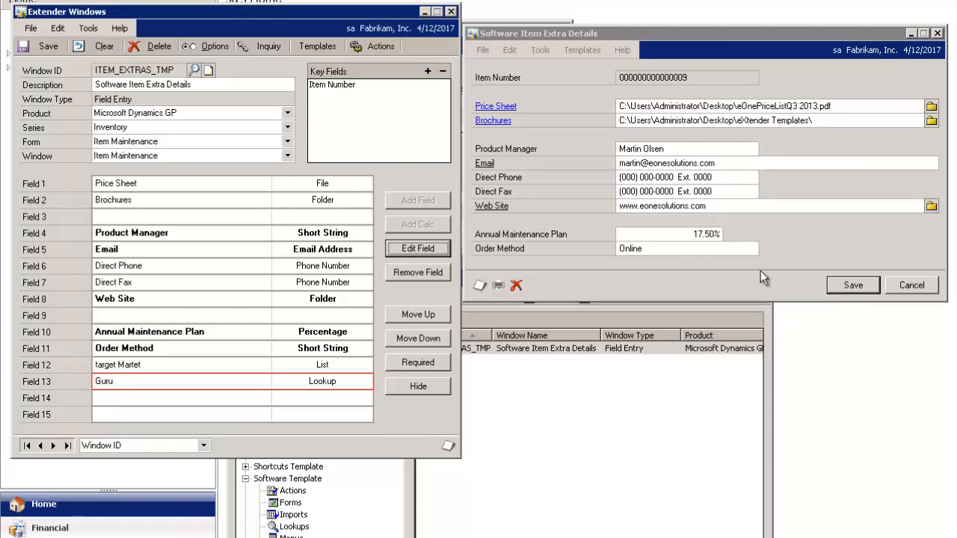
Save the window definition, agree to create the same-named Extender View, and close the extra details and Item Maintenance windows.
click(48, 47)
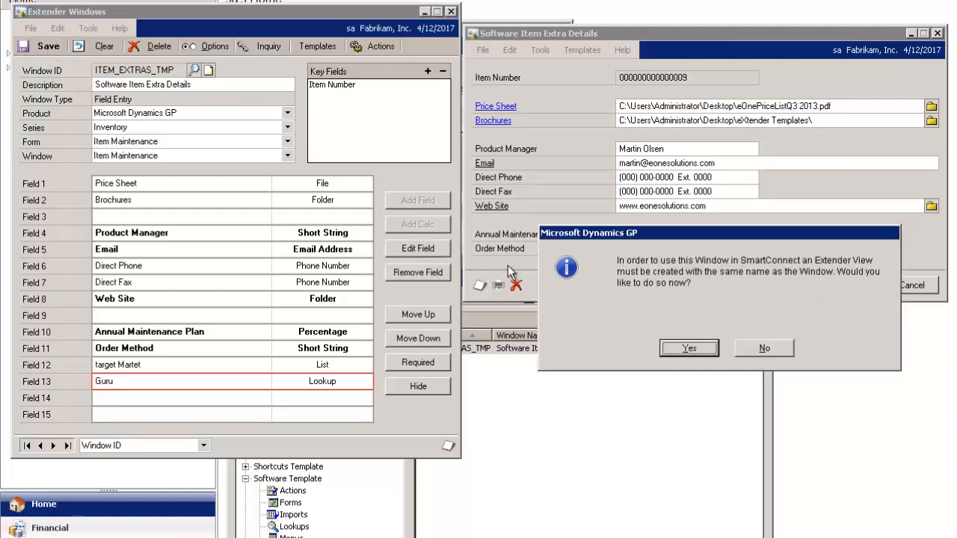
click(717, 350)
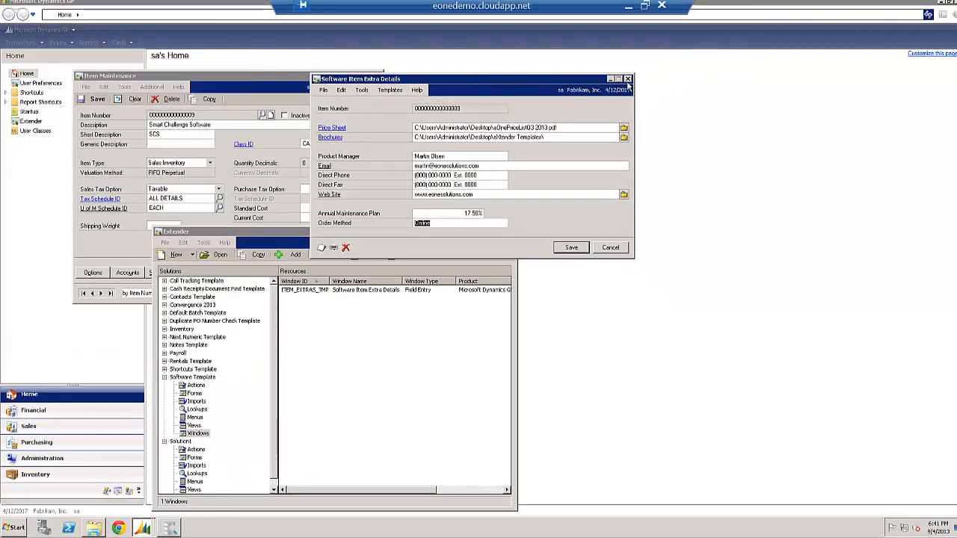
click(658, 74)
click(194, 125)
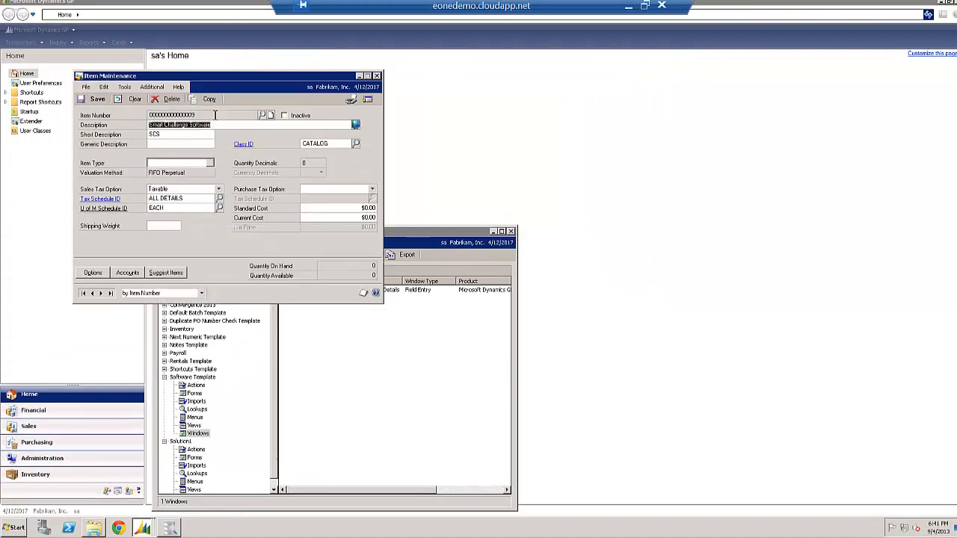
click(377, 76)
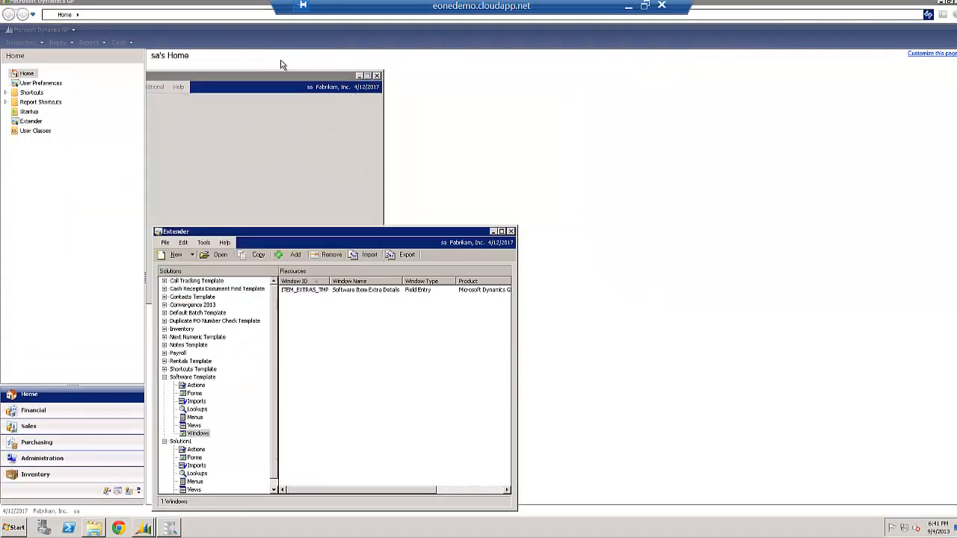
click(118, 42)
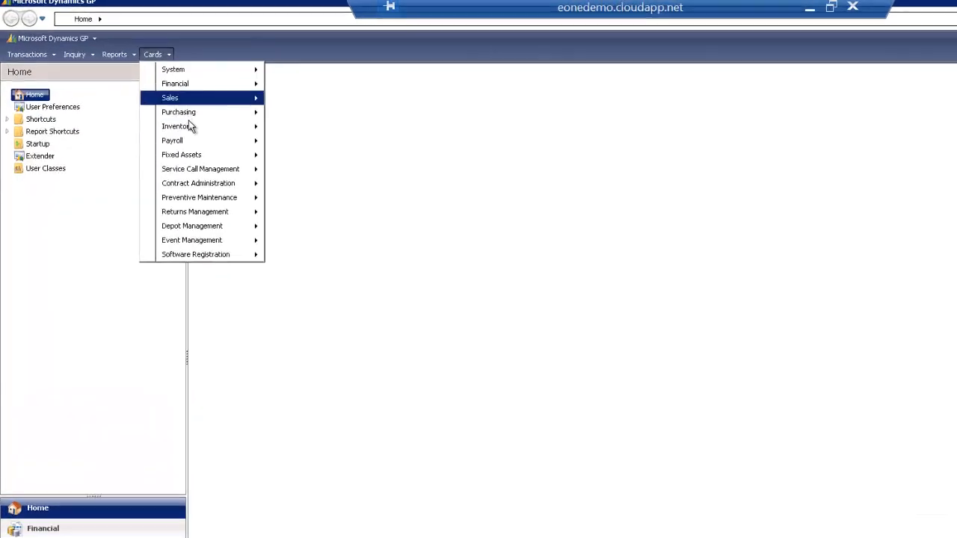
mouse_move(191, 127)
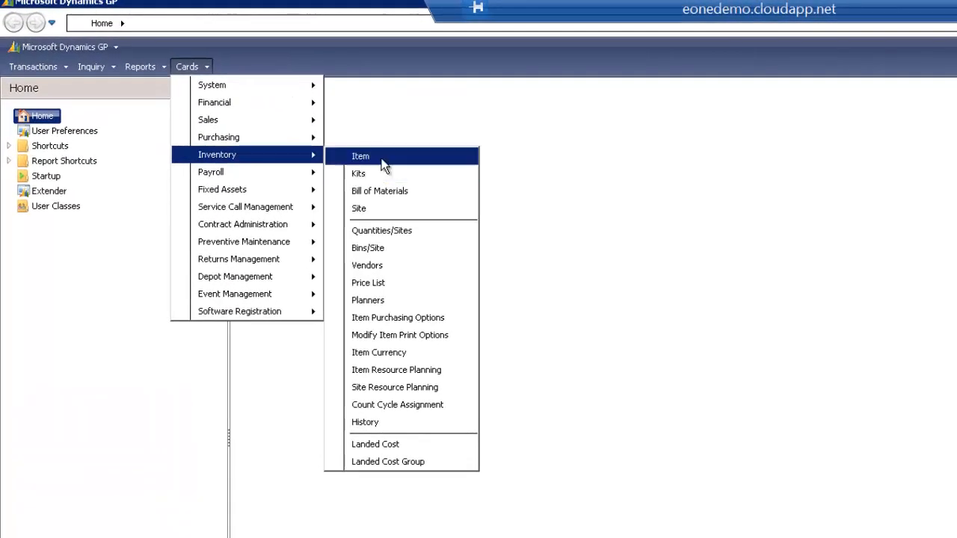
click(311, 128)
key(Tab)
key(Tab)
key(Tab)
key(Tab)
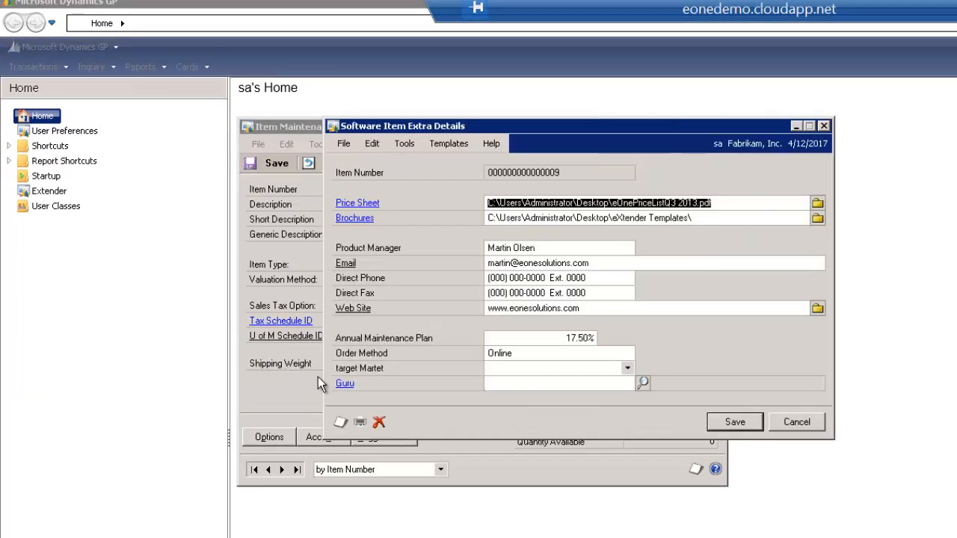
Set the item's target market to Govt and look up the eighth listed employee as its Guru.
click(627, 368)
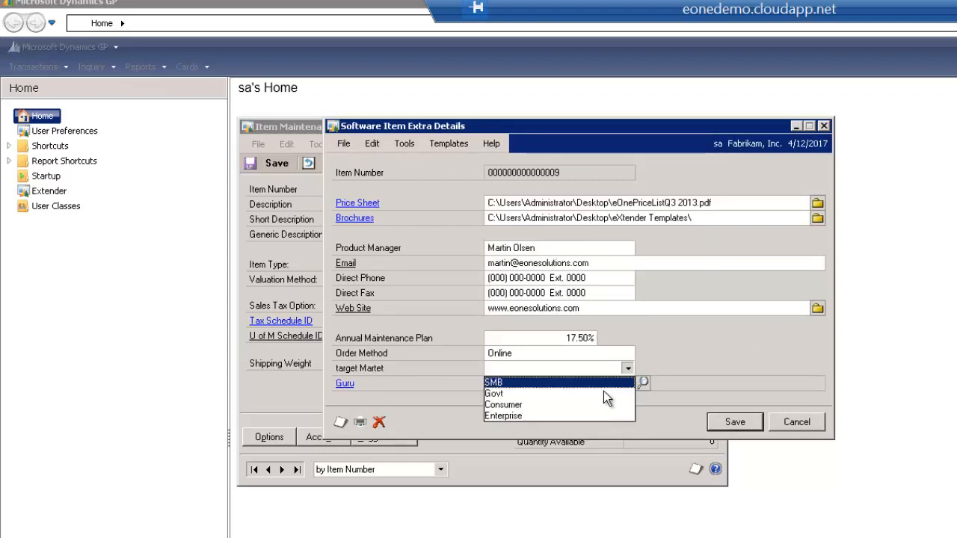
click(603, 393)
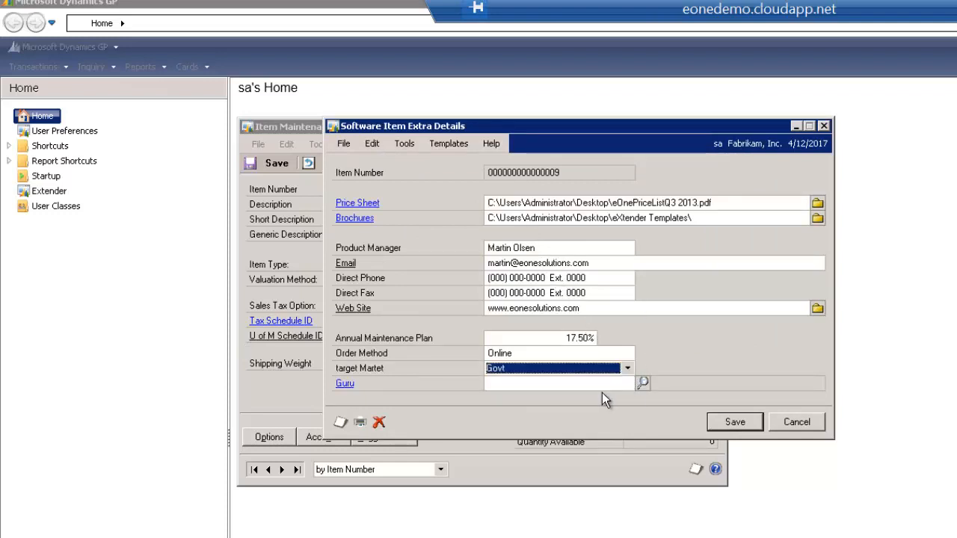
click(642, 383)
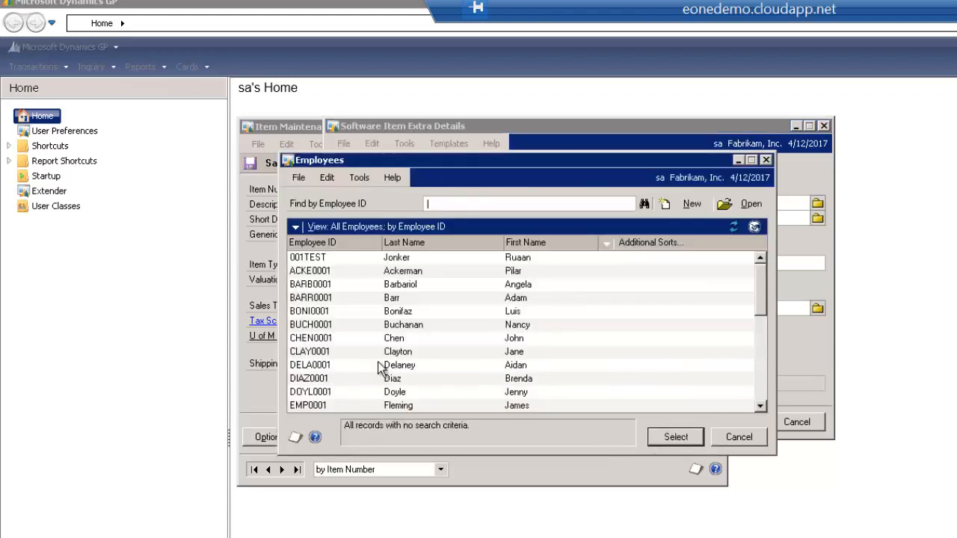
double_click(326, 354)
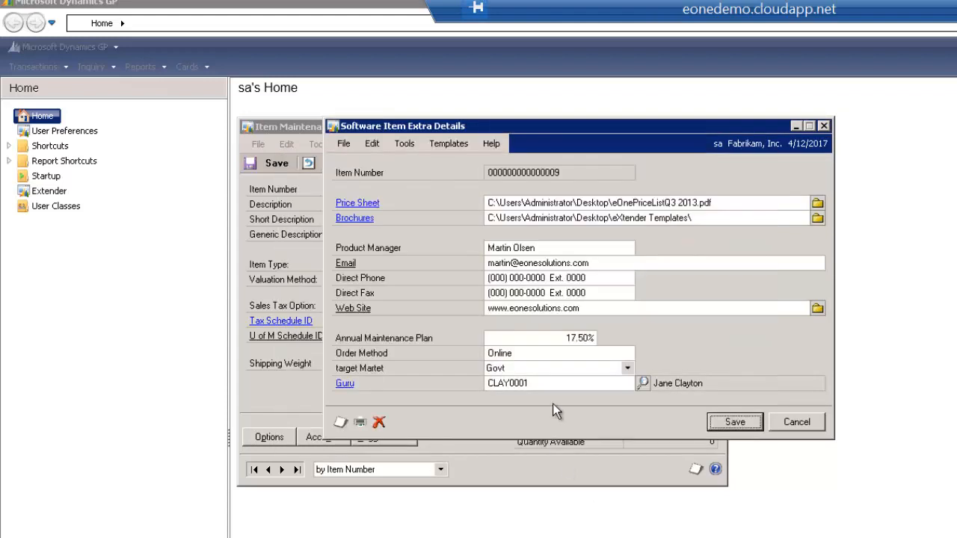
View the chosen Guru's employee record, then close the extra details window and discard its changes.
click(345, 384)
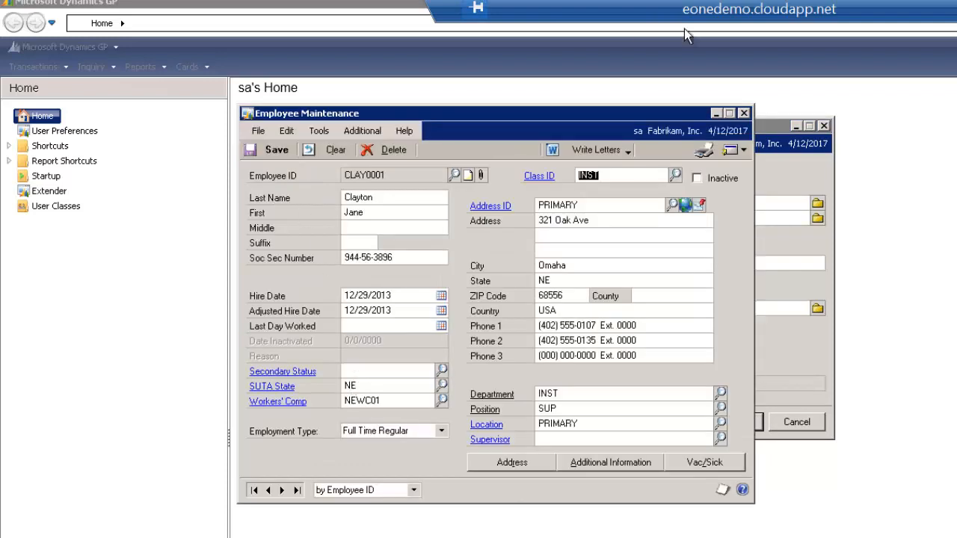
click(745, 113)
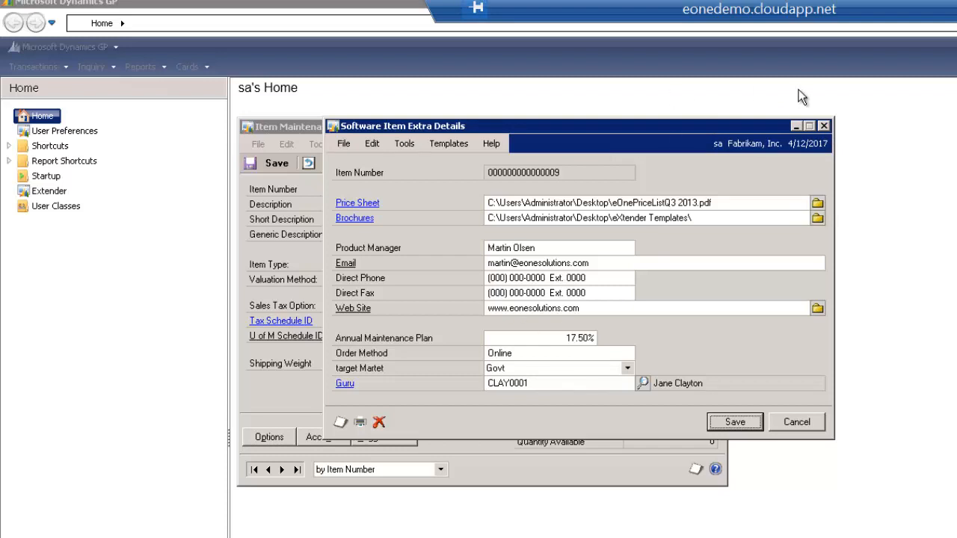
click(824, 127)
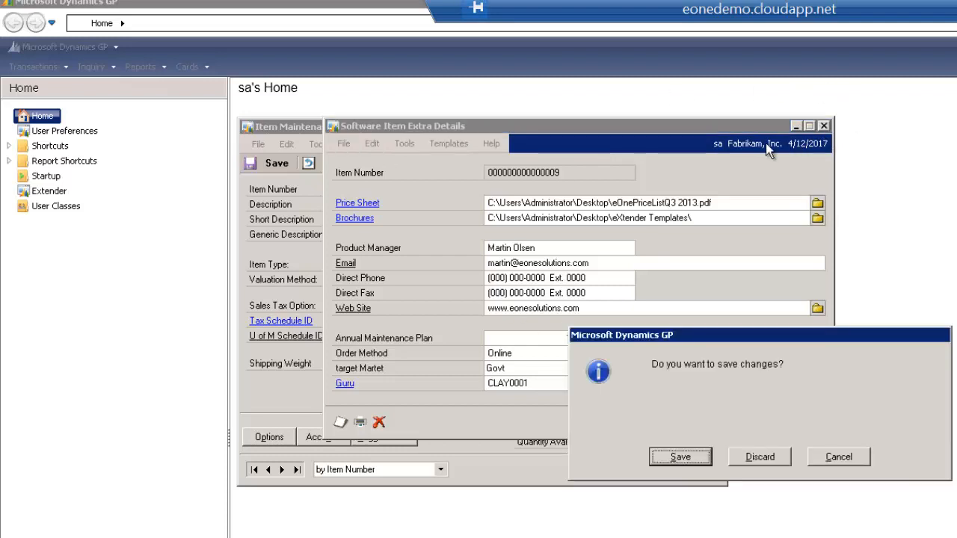
click(760, 457)
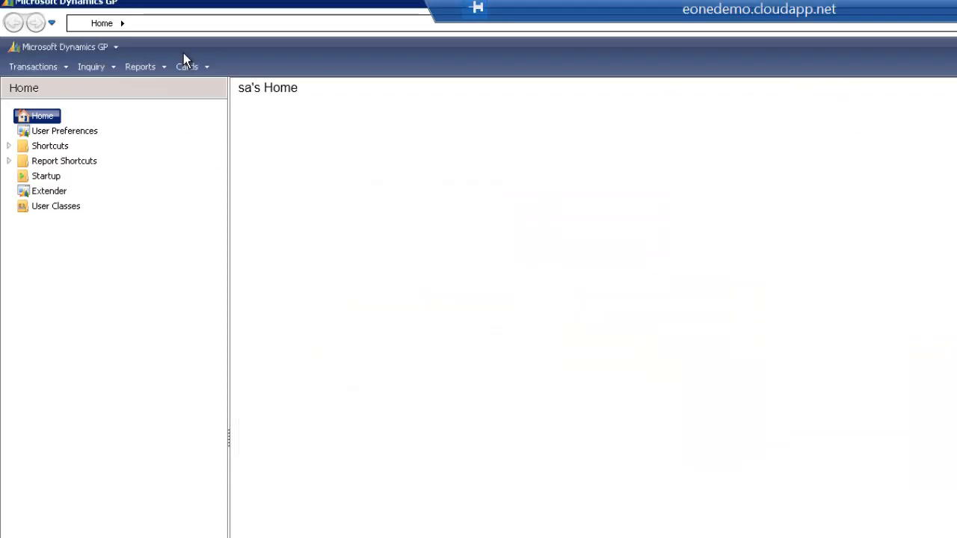
Open the Software Registration Details card and browse to the second registration record.
click(187, 66)
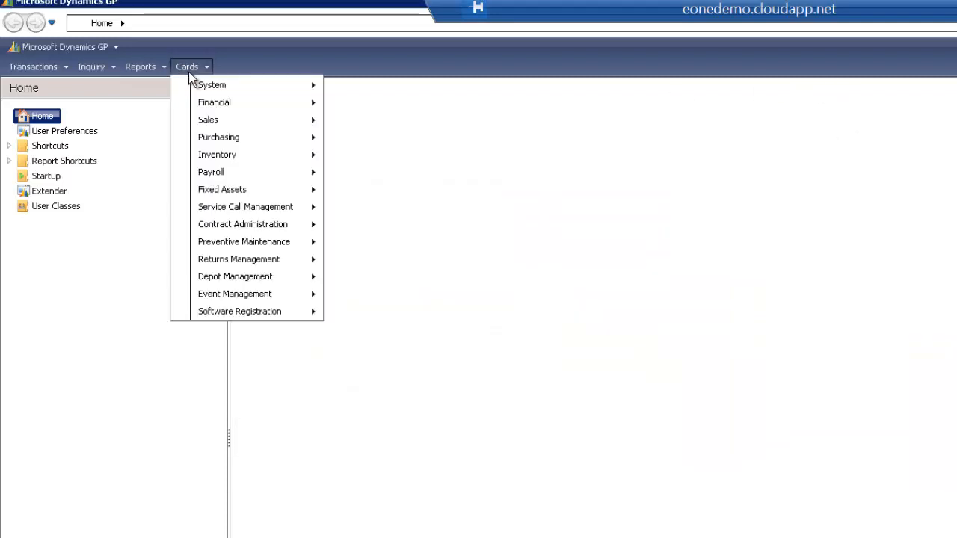
mouse_move(262, 321)
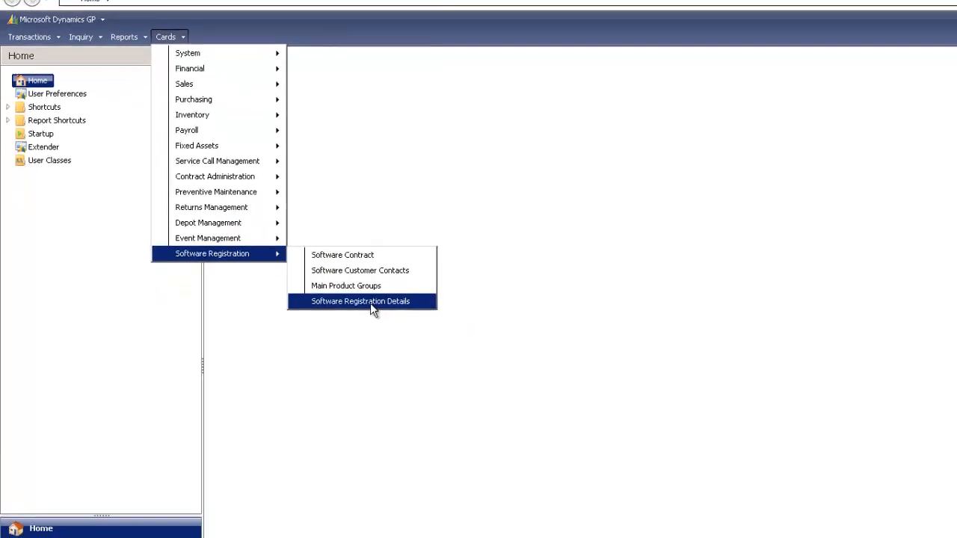
click(371, 303)
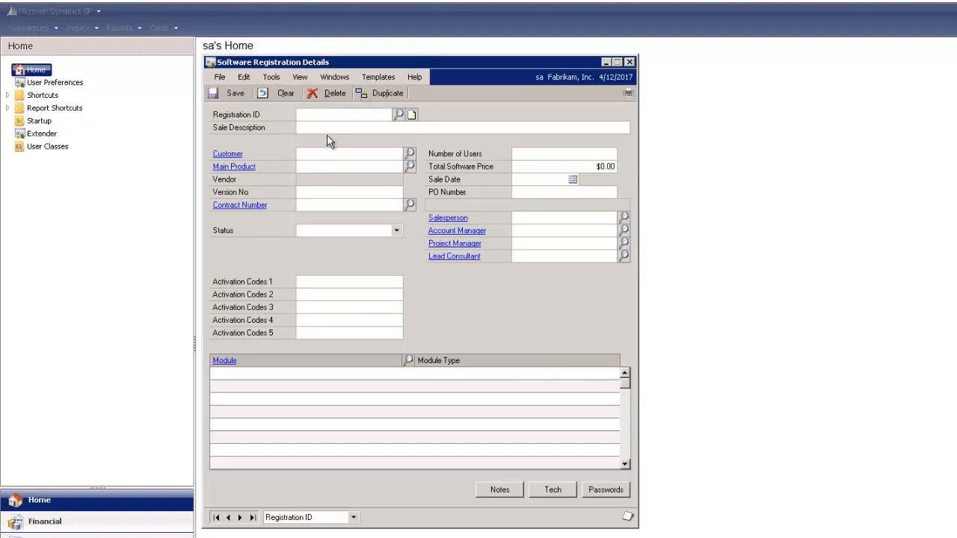
click(241, 517)
click(240, 518)
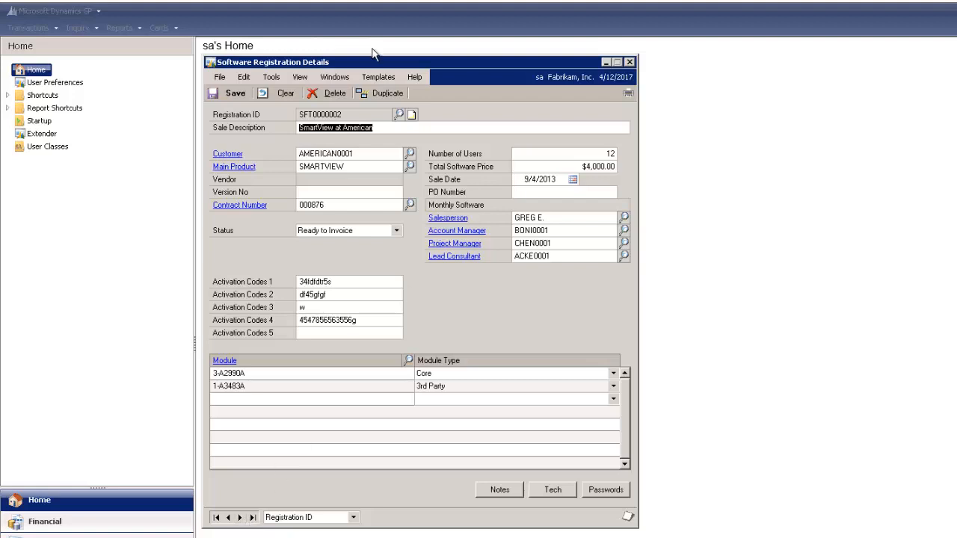
click(392, 127)
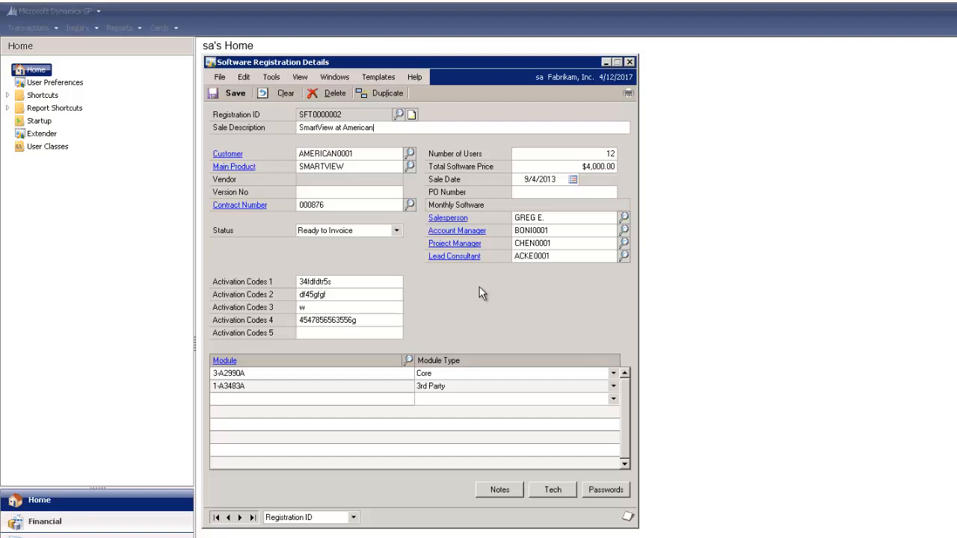
Open the REGISTER_TMP form definition from the Software Template solution in Extender.
click(173, 535)
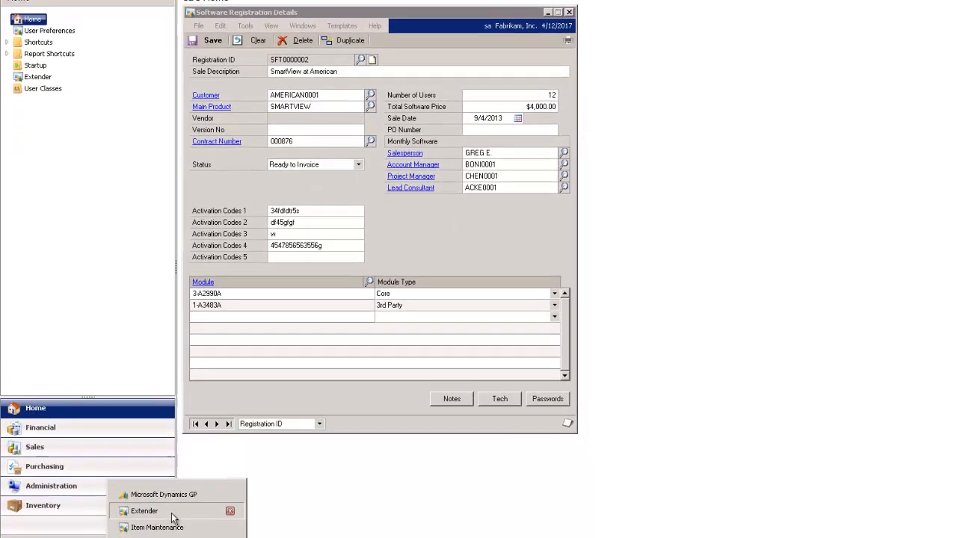
click(173, 515)
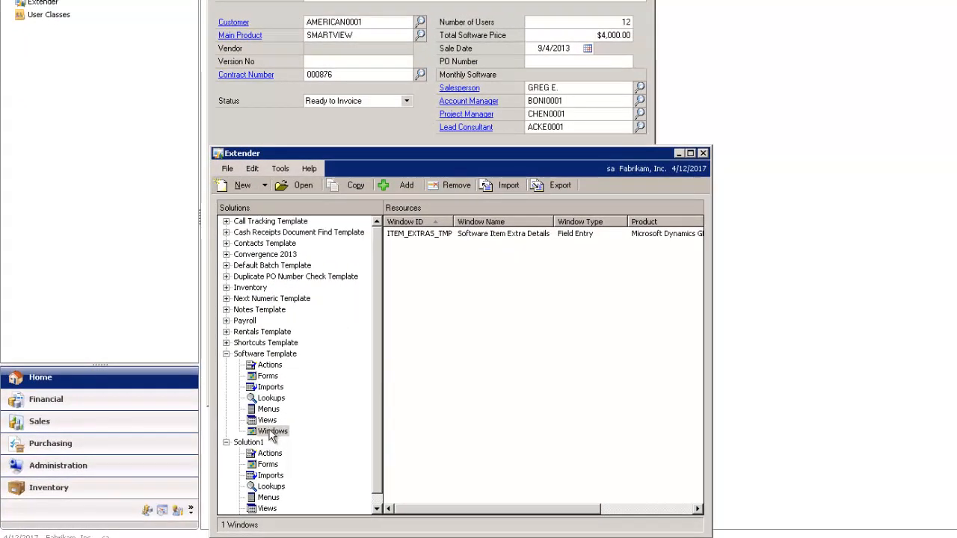
click(267, 376)
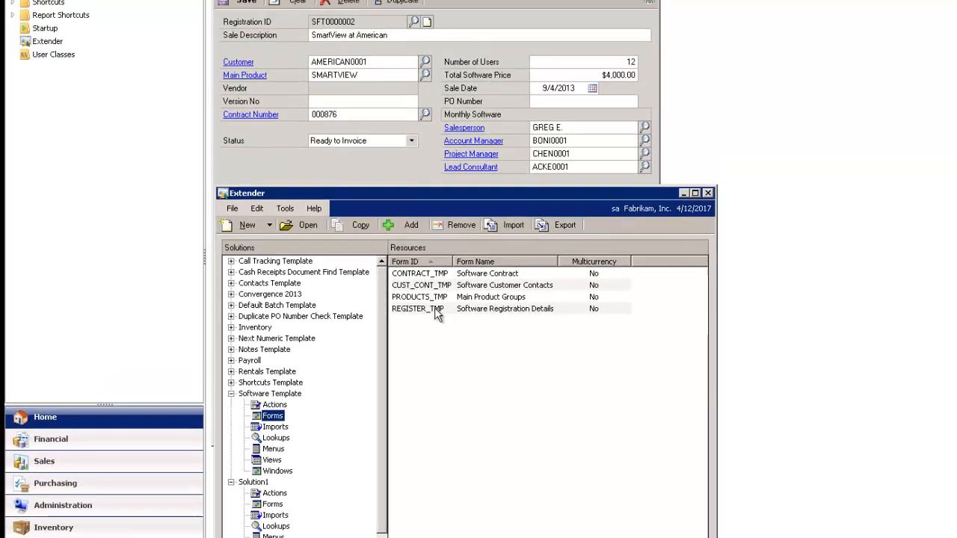
double_click(437, 310)
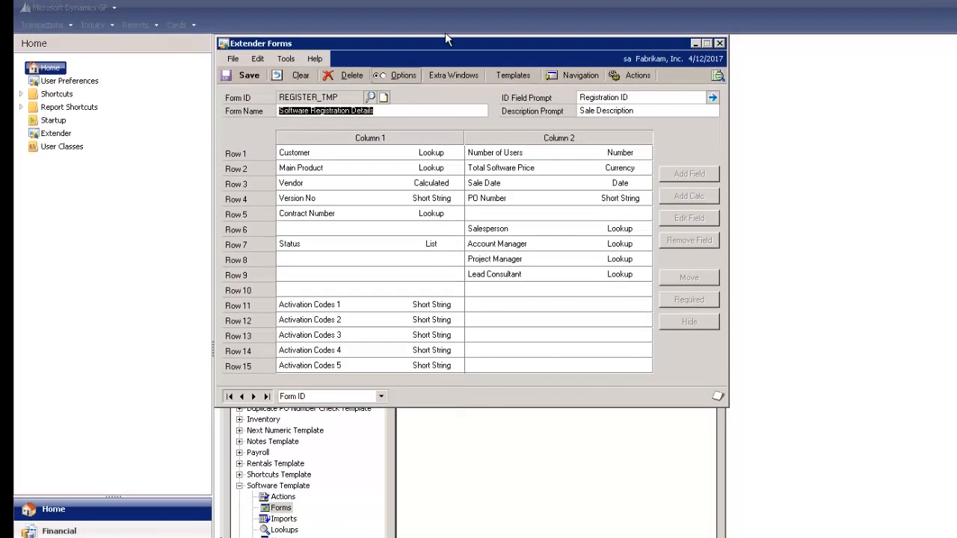
drag(470, 46, 506, 44)
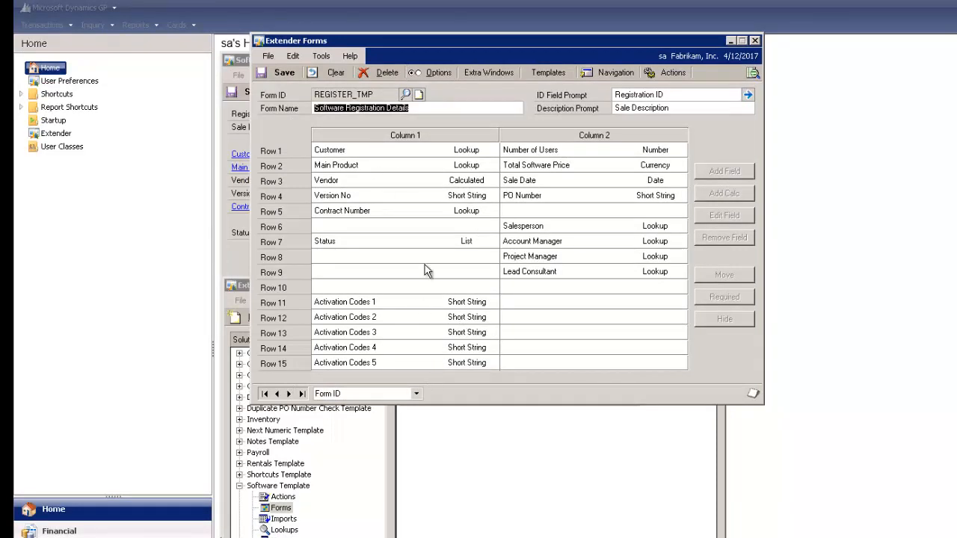
Move the Lead Consultant field in row 9 from column 2 to column 1.
click(572, 278)
click(747, 278)
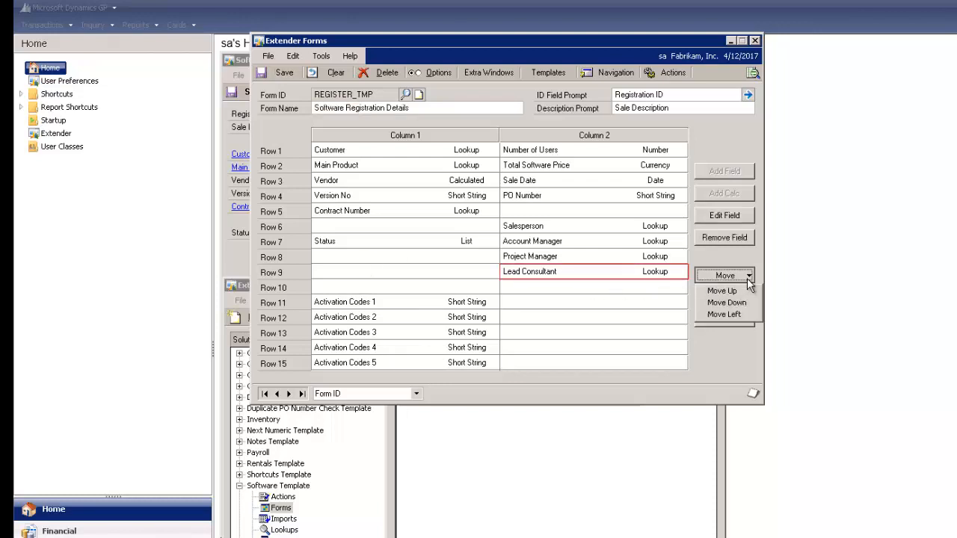
click(743, 314)
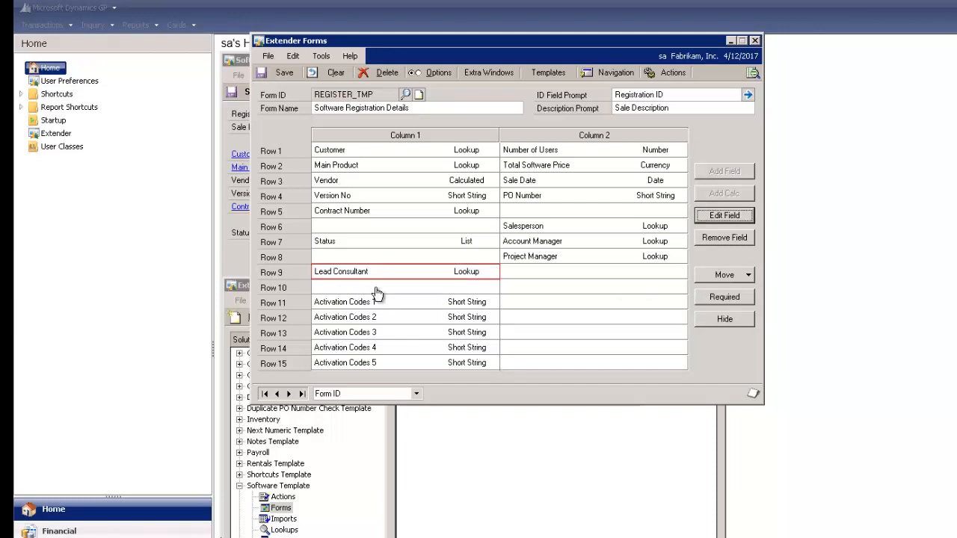
Remove the Activation Codes 5 and Activation Codes 4 fields from the form, confirming the deletion of their data.
click(383, 365)
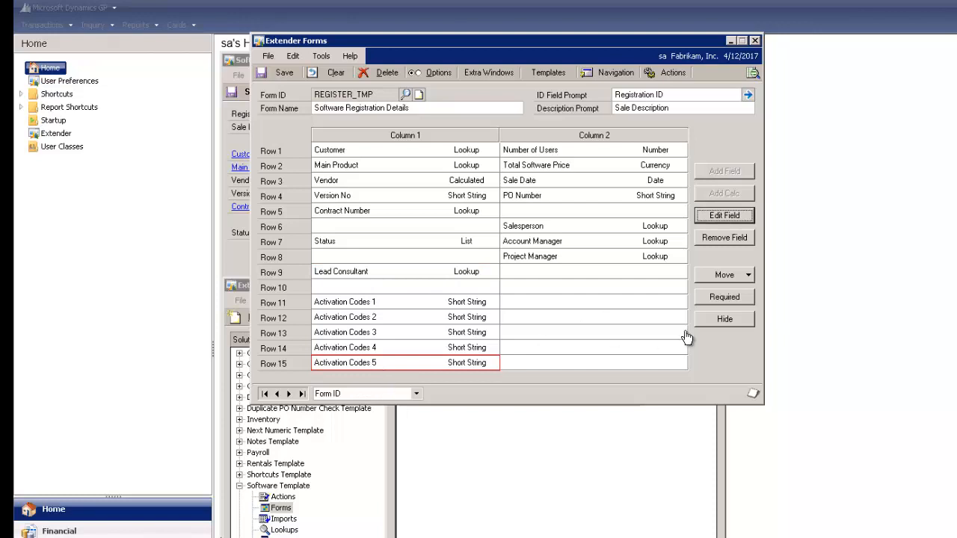
click(721, 239)
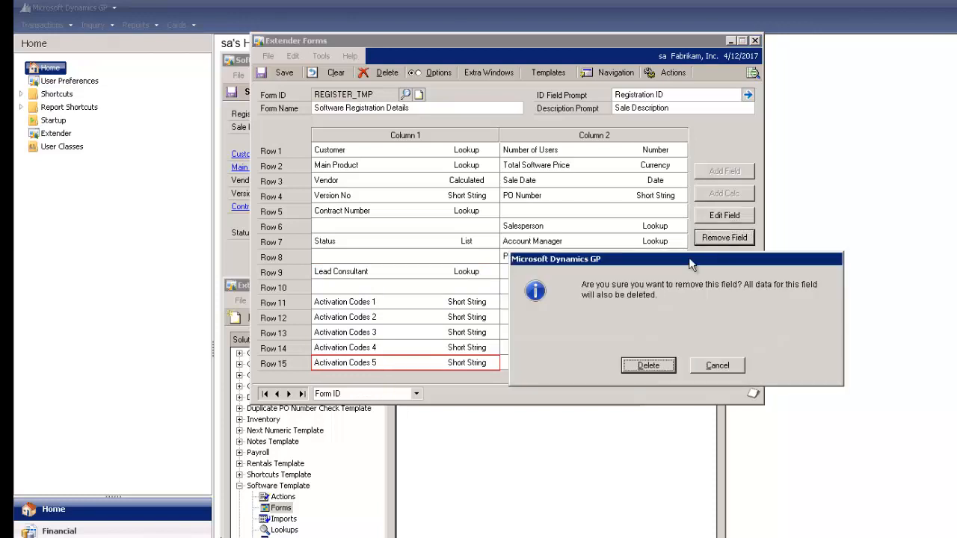
click(640, 369)
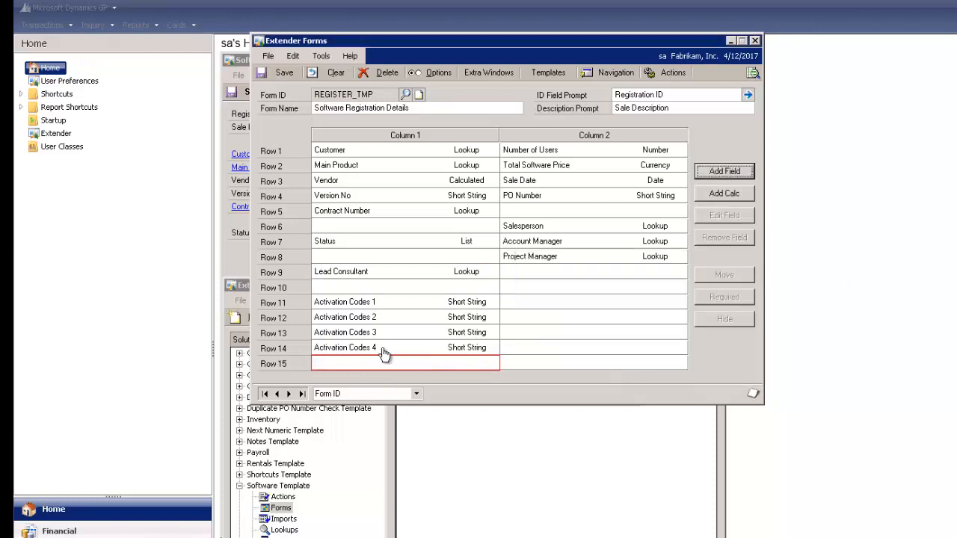
click(384, 350)
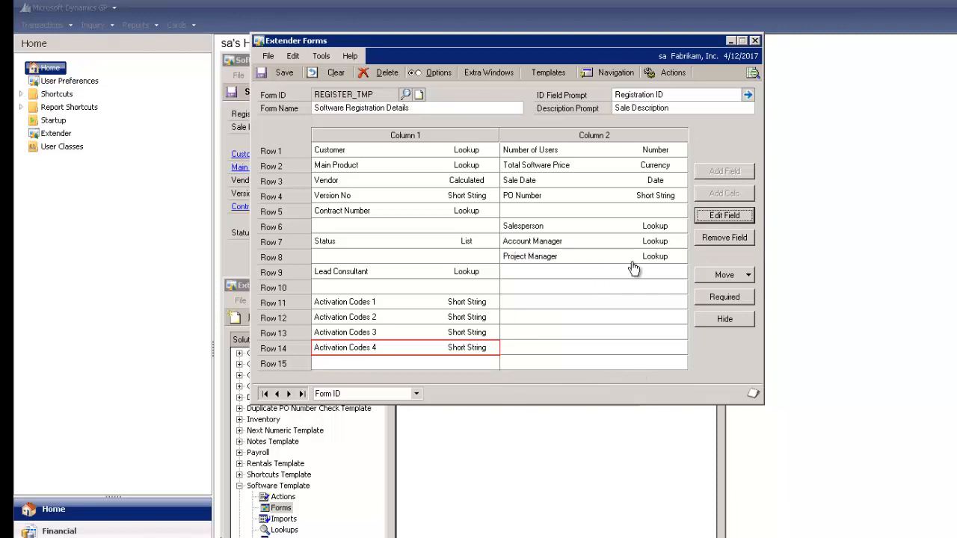
click(732, 238)
click(648, 366)
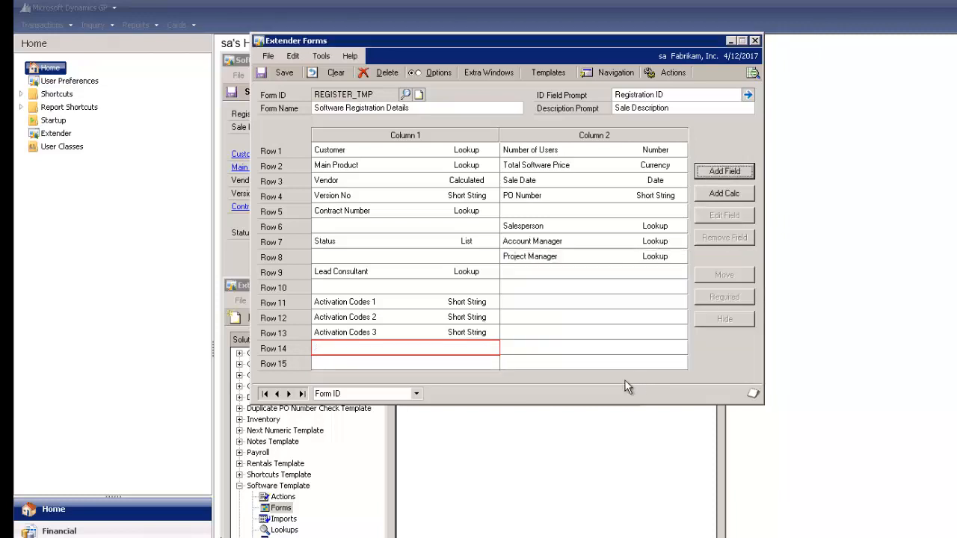
Add a field with the prompt "Install Date" and the field type Date in row 11 of column 2.
click(551, 307)
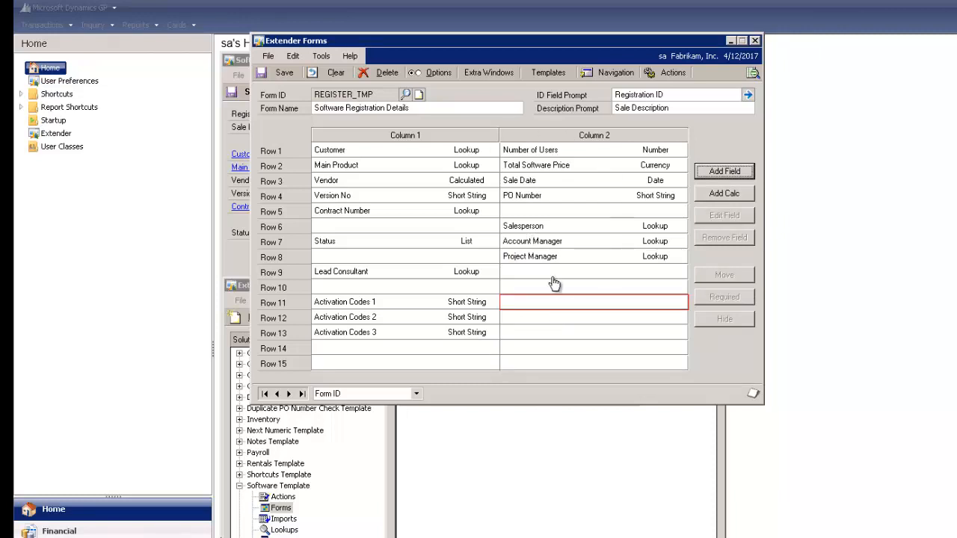
click(721, 172)
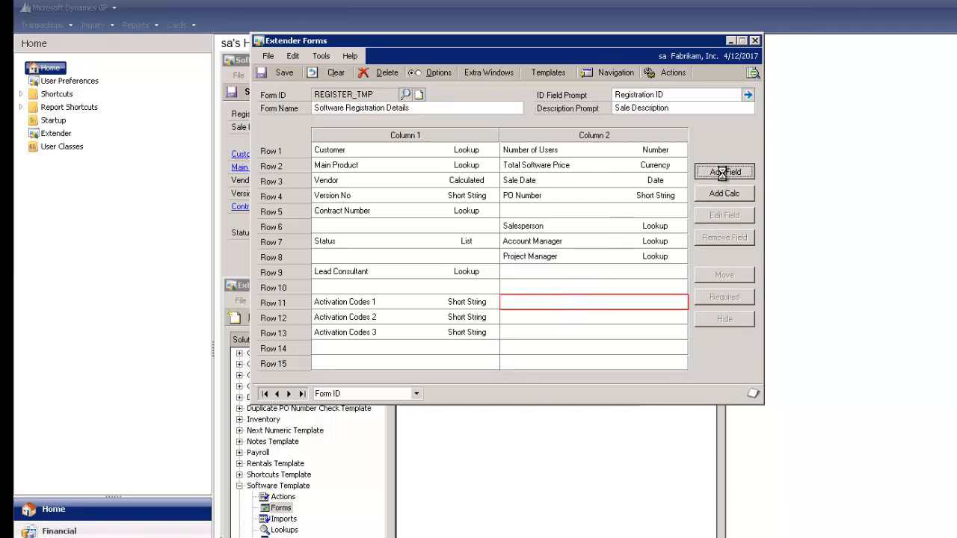
text(Insta)
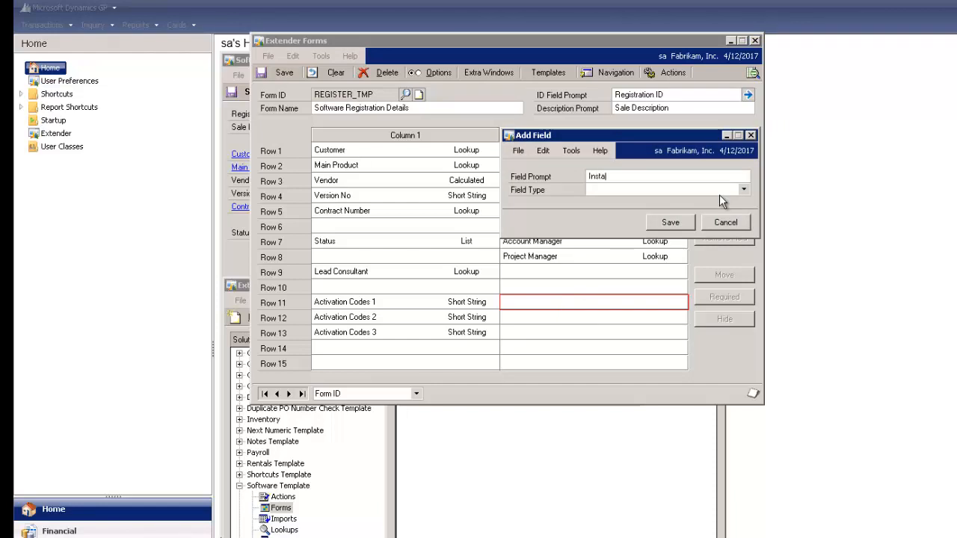
text(ll Date)
key(Tab)
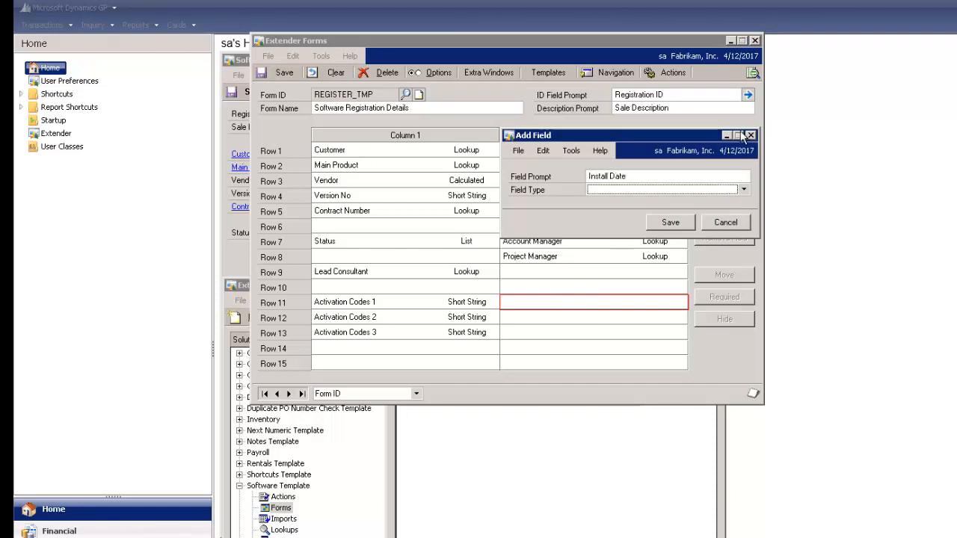
click(745, 190)
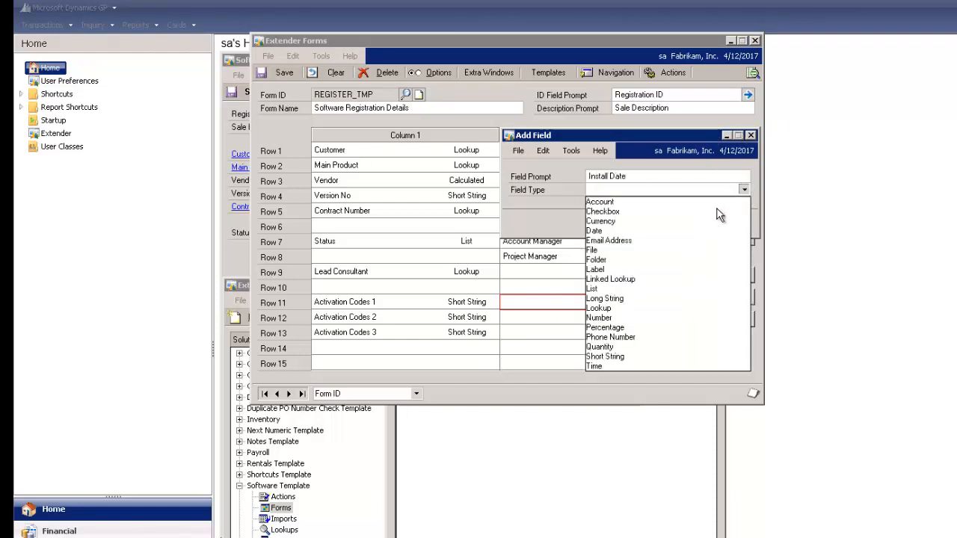
click(621, 231)
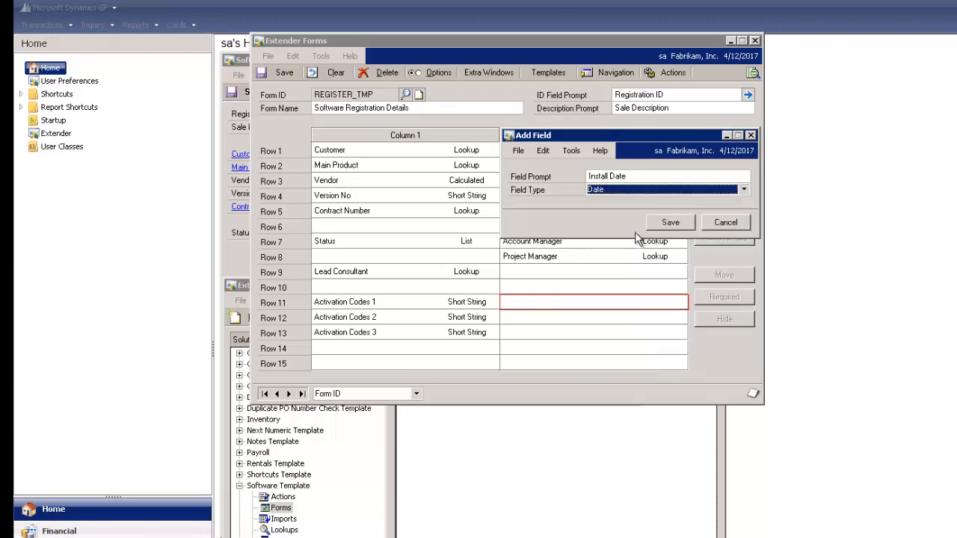
click(662, 223)
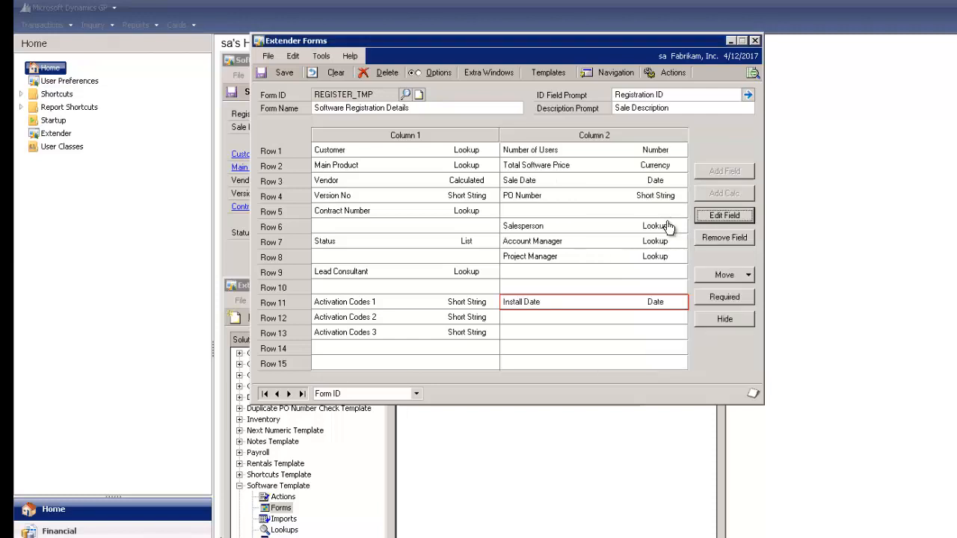
Define a new field in row 12 of column 2 with the prompt "Connector" and the field type List.
click(600, 318)
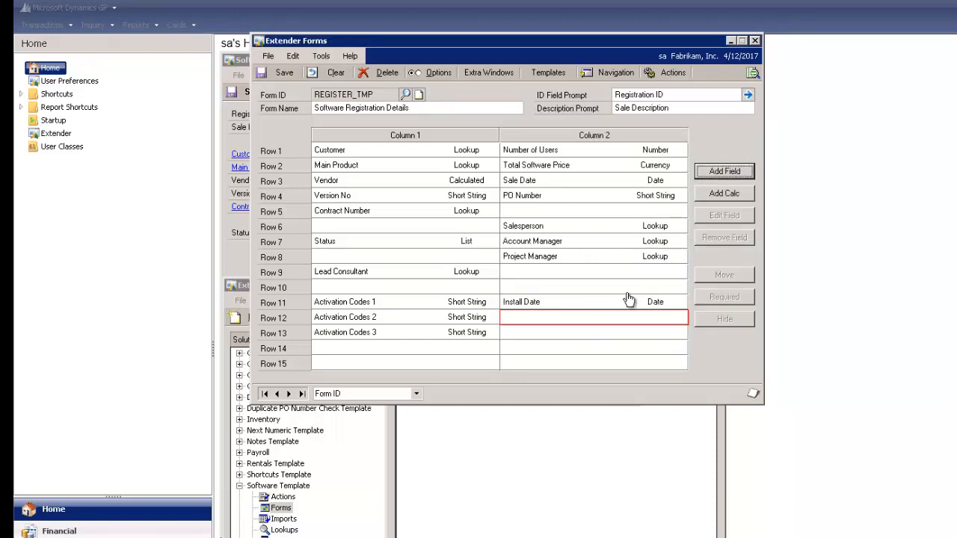
click(720, 171)
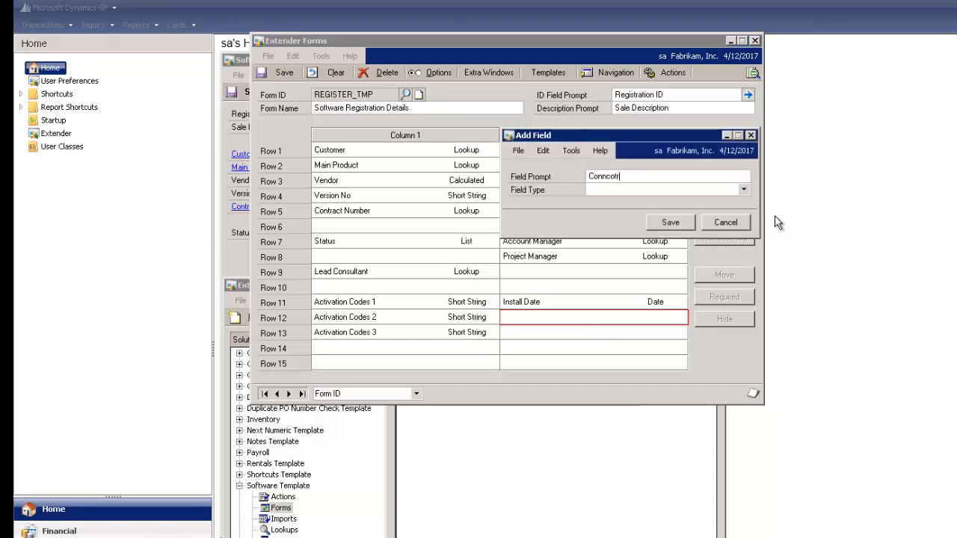
text(Conncotr)
key(BackSpace)
key(BackSpace)
key(Tab)
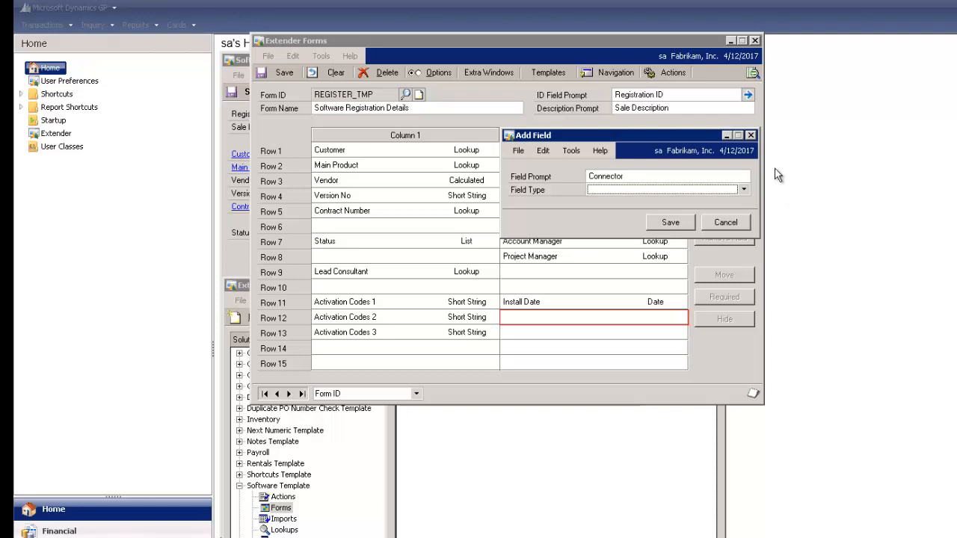
click(744, 190)
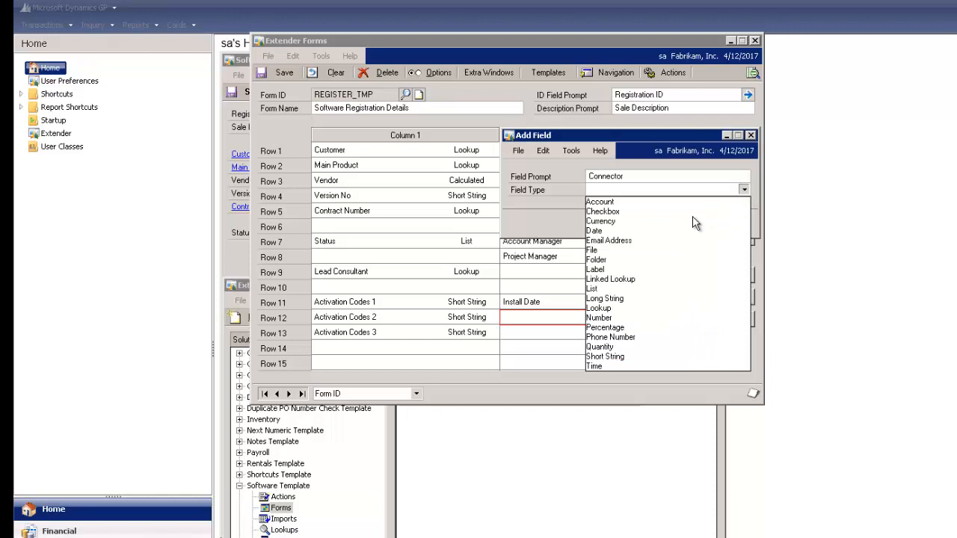
click(636, 288)
Add the list items Sales Force, GP, CRM and SQL to the Connector field and save the field.
click(723, 242)
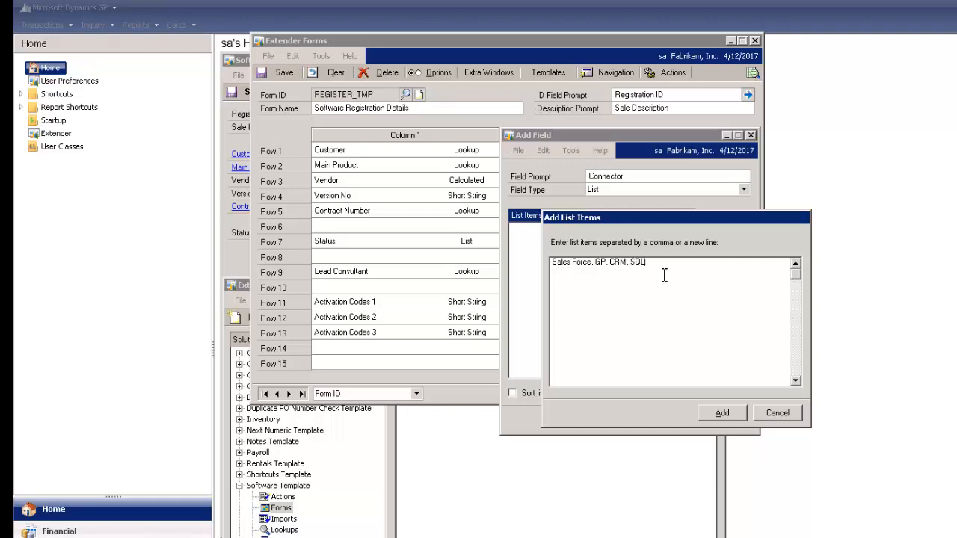
click(719, 413)
click(670, 418)
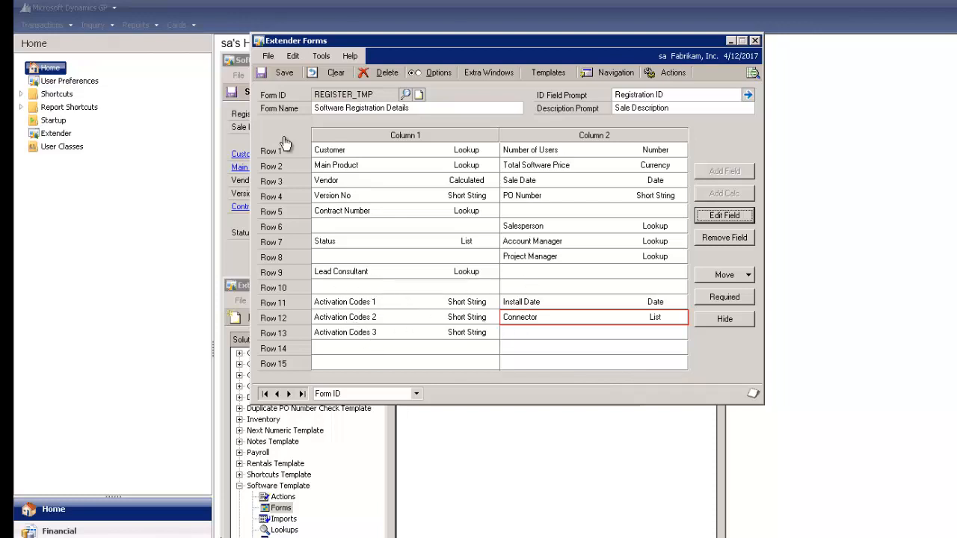
Save the form without creating an Extender View for SmartConnect, then dismiss its definition window and close the Software Registration Details window.
click(279, 73)
click(755, 41)
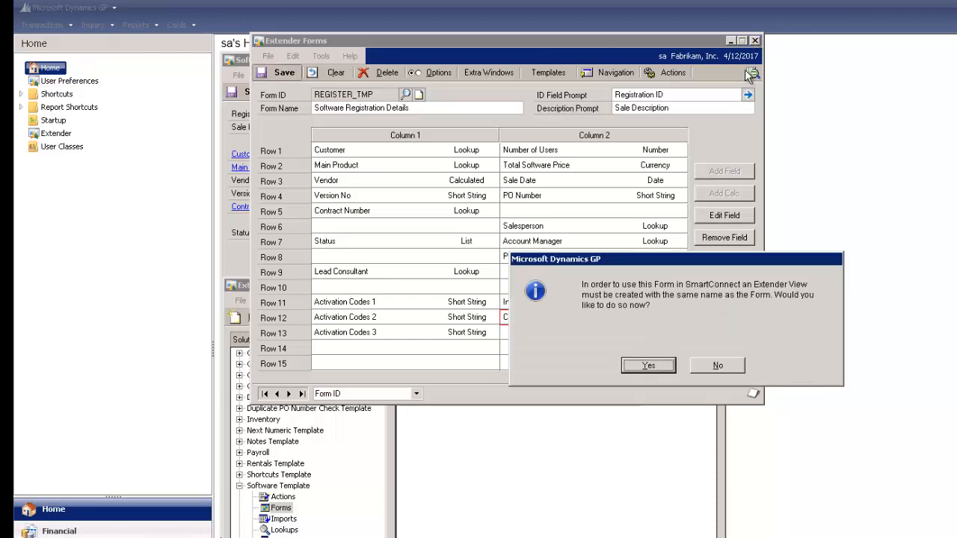
click(731, 369)
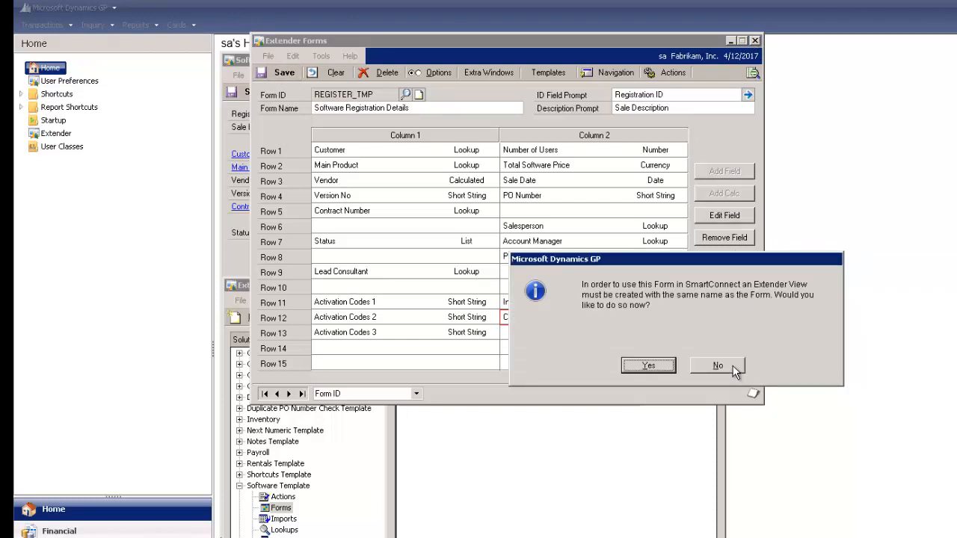
click(729, 41)
click(659, 60)
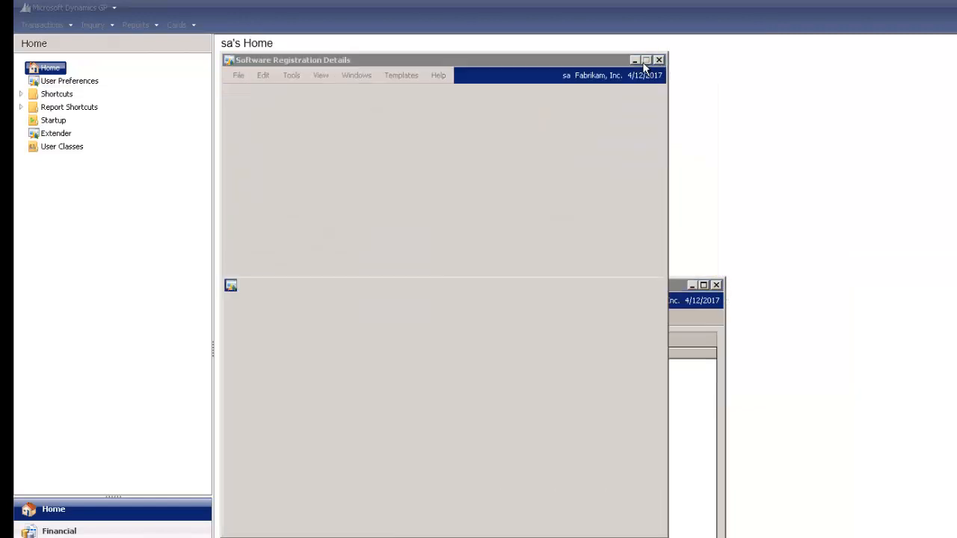
Reopen the Software Registration Details card and bring up the first registration record.
click(193, 25)
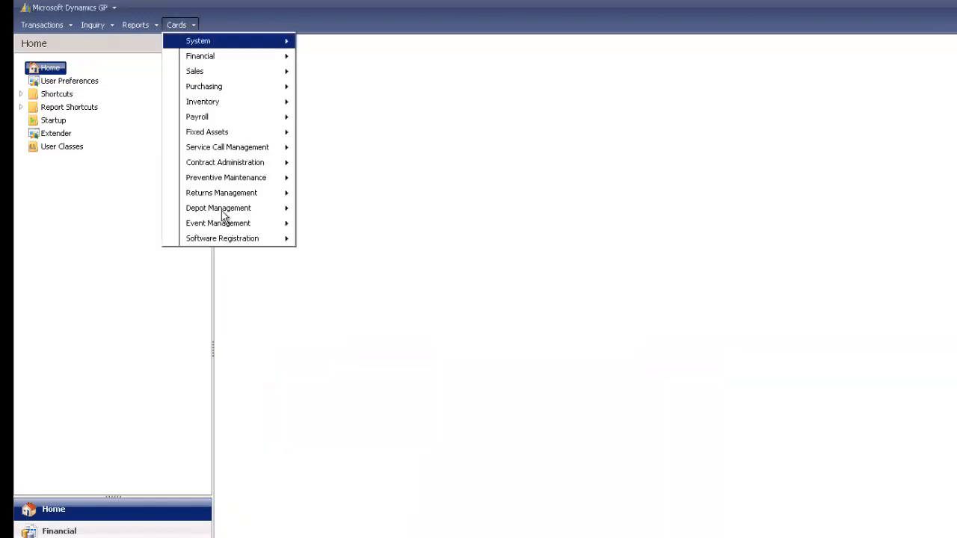
mouse_move(235, 238)
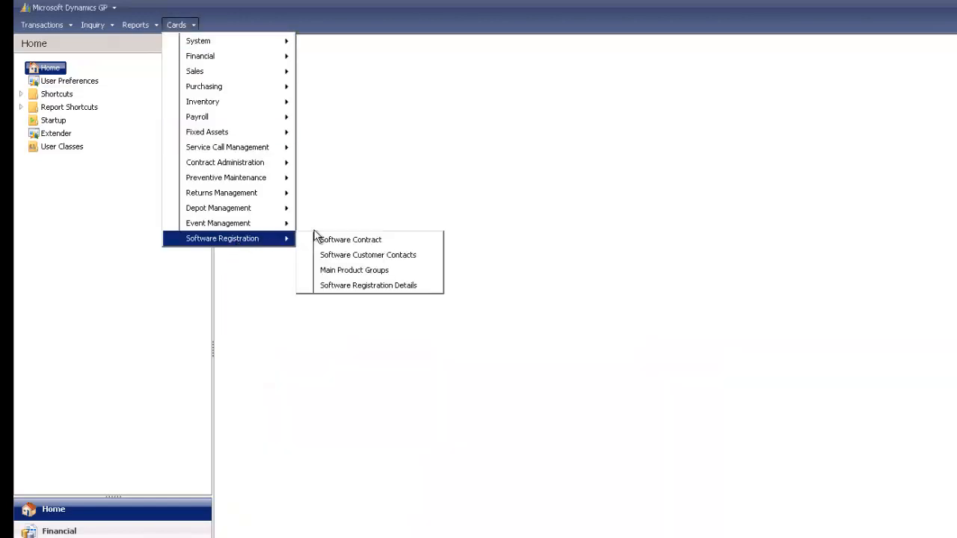
click(365, 285)
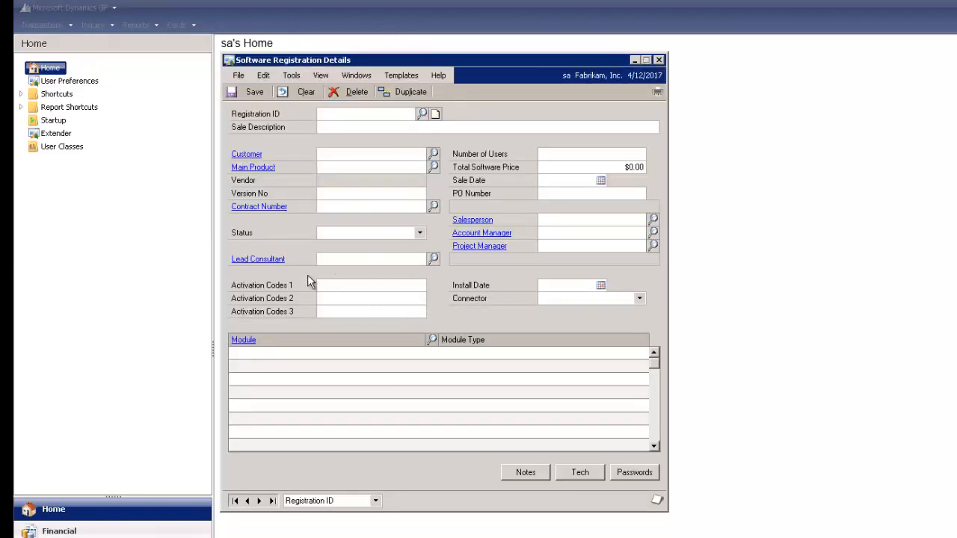
click(258, 501)
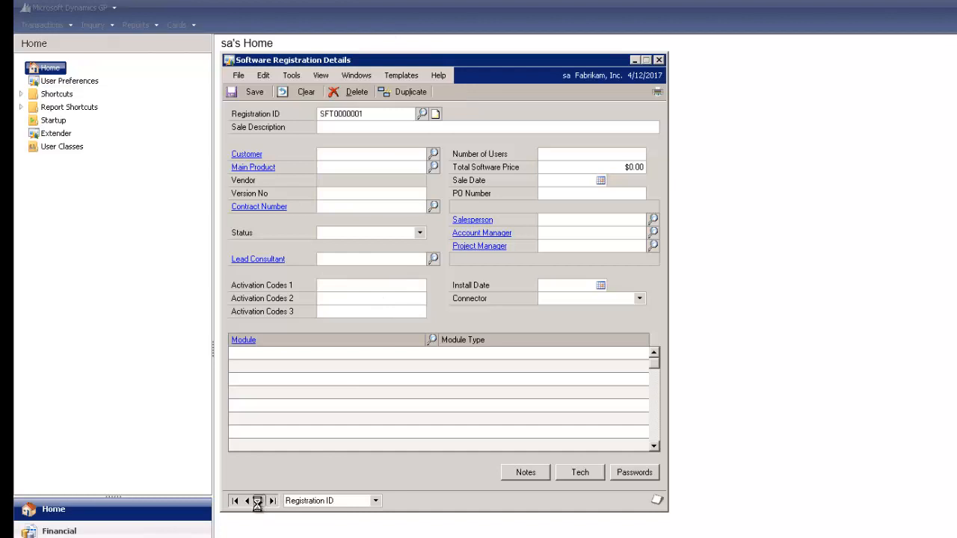